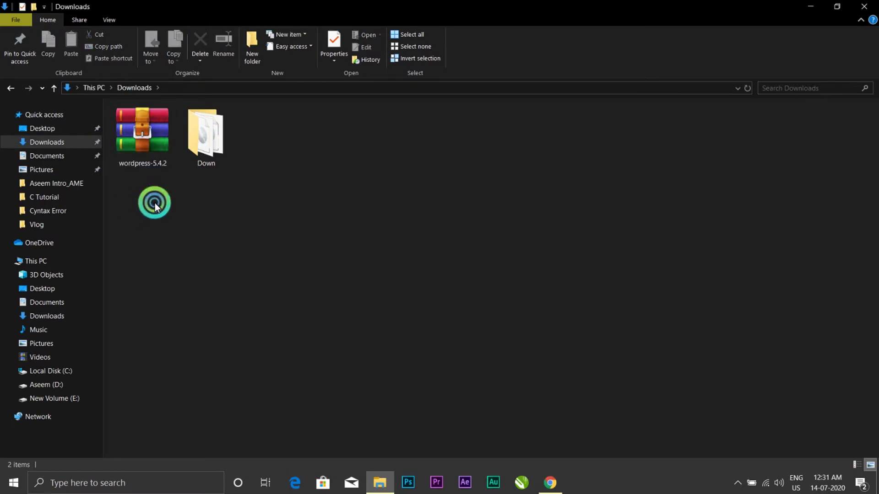
# Step: Extract wordpress-5.4.2.zip into a 19-item wordpress folder in Downloads, then minimise Explorer
pyautogui.rightClick(139, 161)
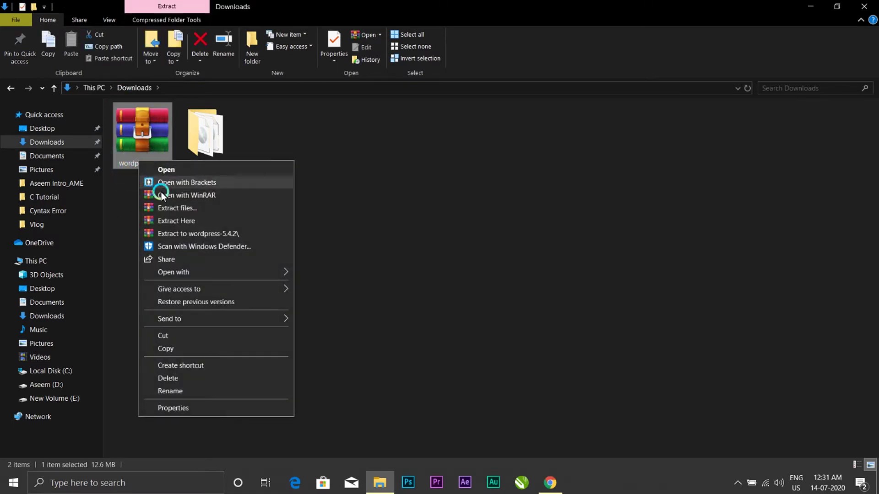
pyautogui.click(171, 211)
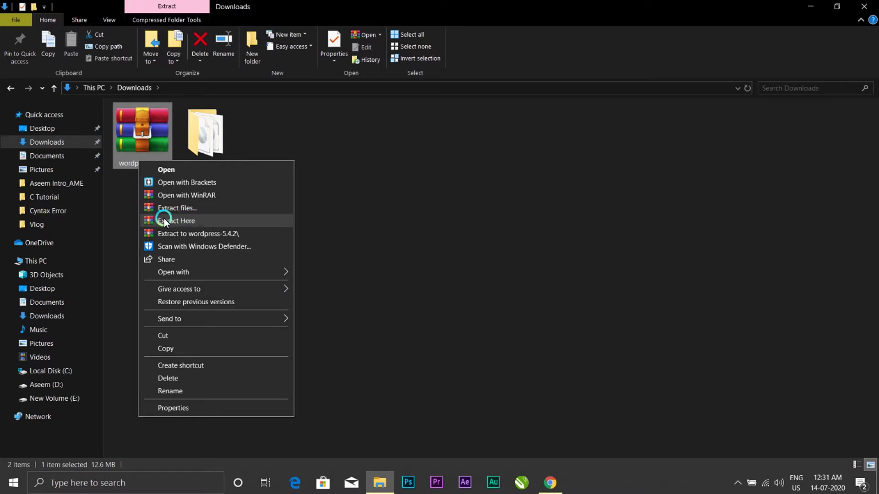
pyautogui.click(187, 221)
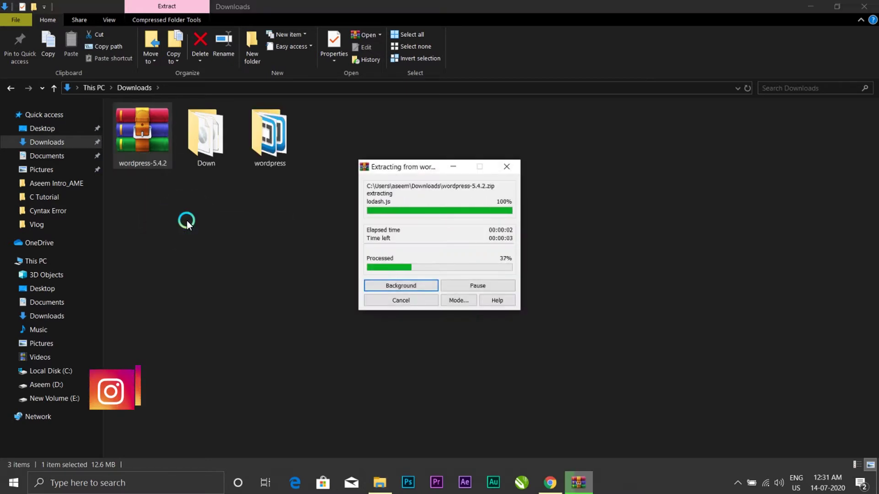
pyautogui.doubleClick(274, 142)
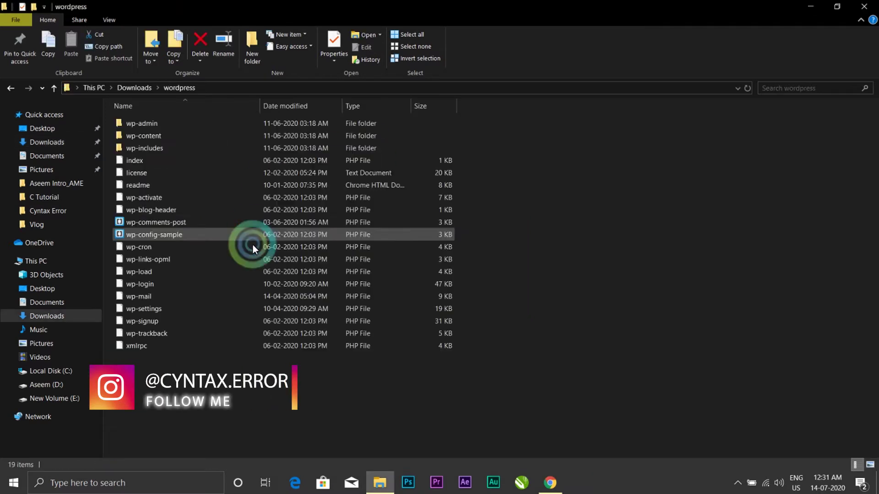
pyautogui.click(11, 87)
pyautogui.click(809, 7)
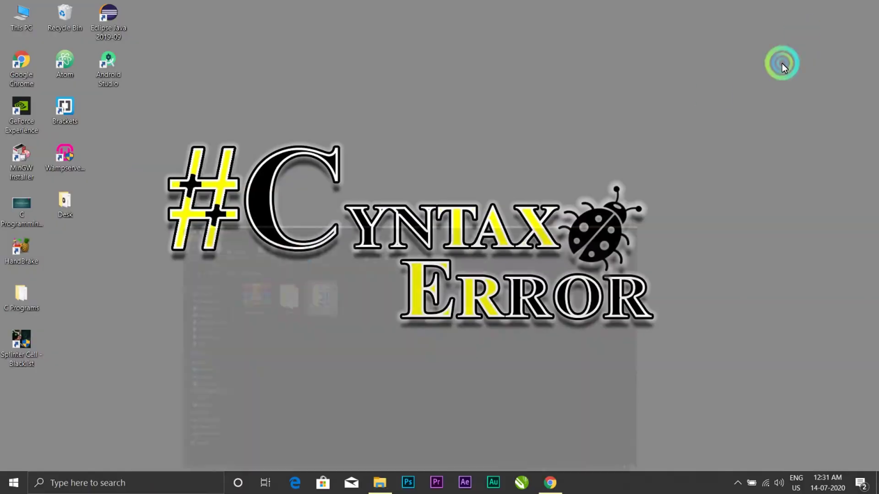
pyautogui.rightClick(595, 71)
pyautogui.click(629, 112)
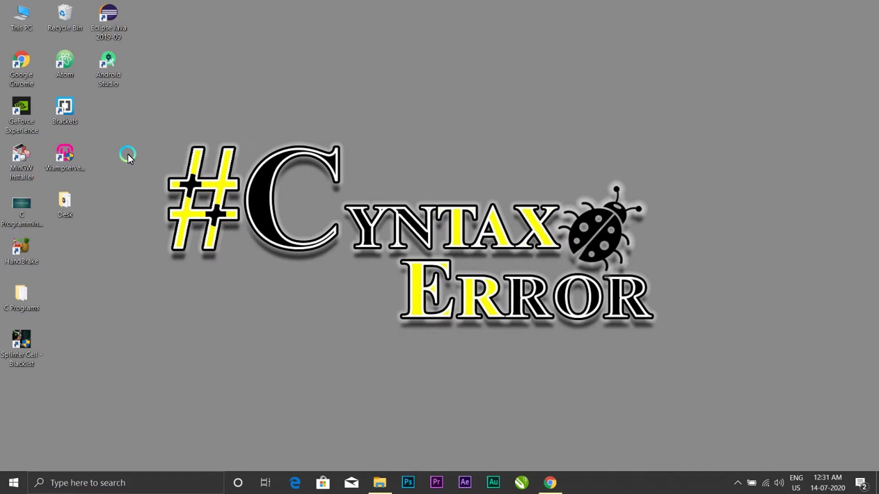
pyautogui.moveTo(127, 153); pyautogui.dragTo(223, 106)
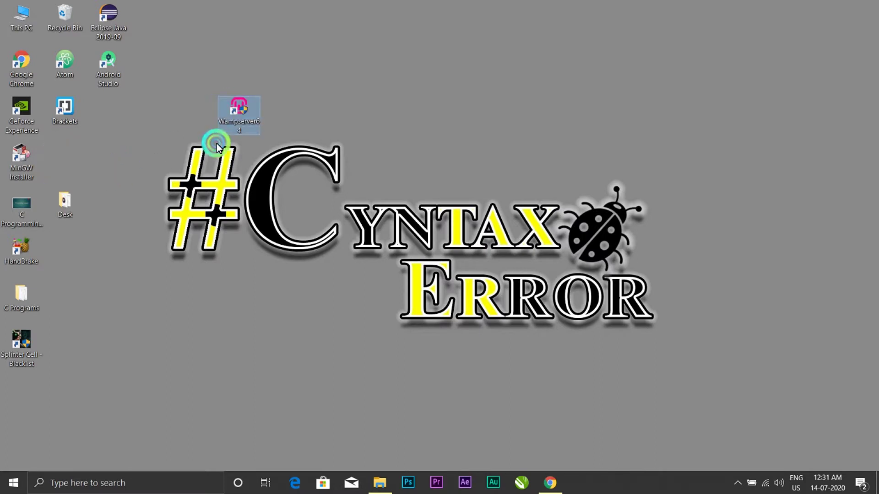
pyautogui.moveTo(178, 90); pyautogui.dragTo(362, 183)
pyautogui.moveTo(210, 94); pyautogui.dragTo(310, 176)
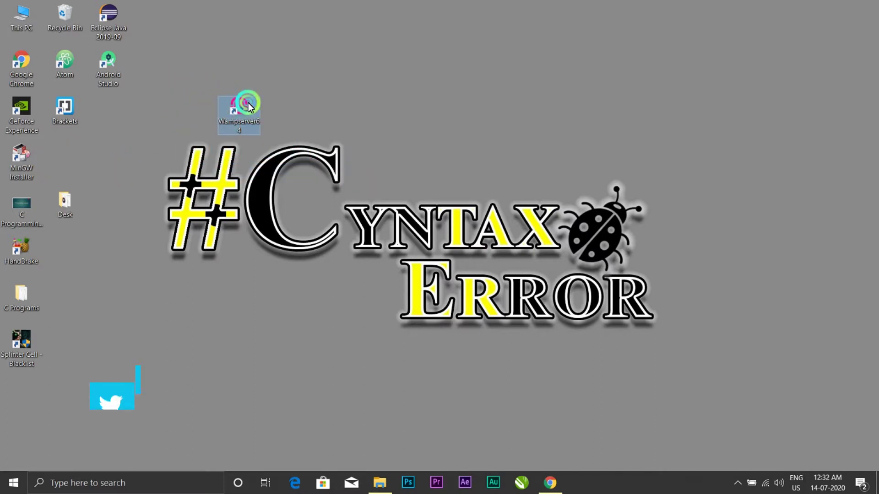
pyautogui.moveTo(229, 104); pyautogui.dragTo(69, 154)
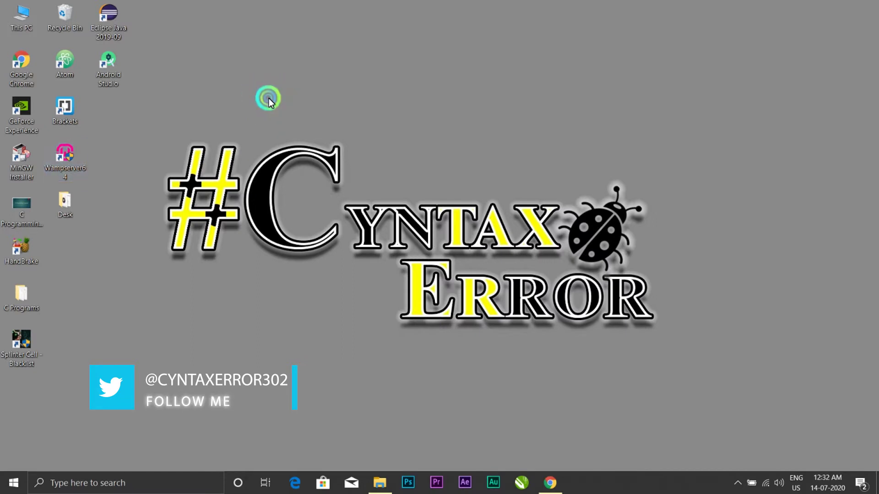
pyautogui.rightClick(269, 98)
pyautogui.click(298, 134)
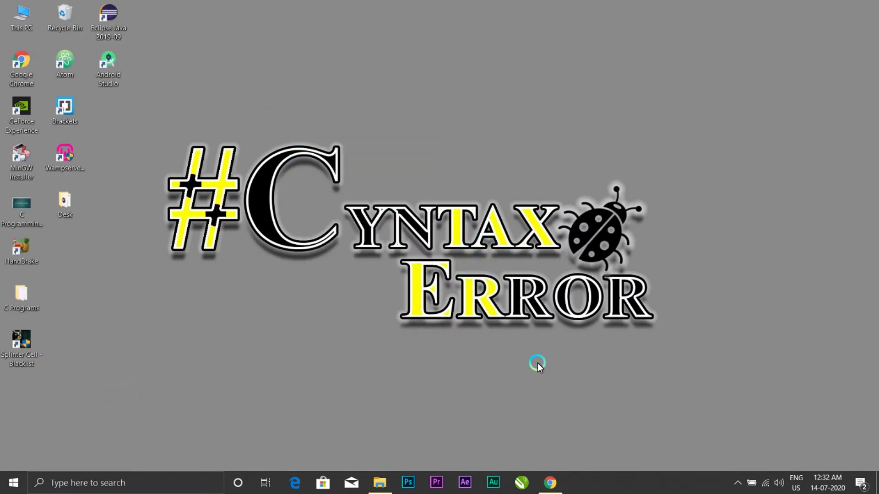
pyautogui.click(380, 483)
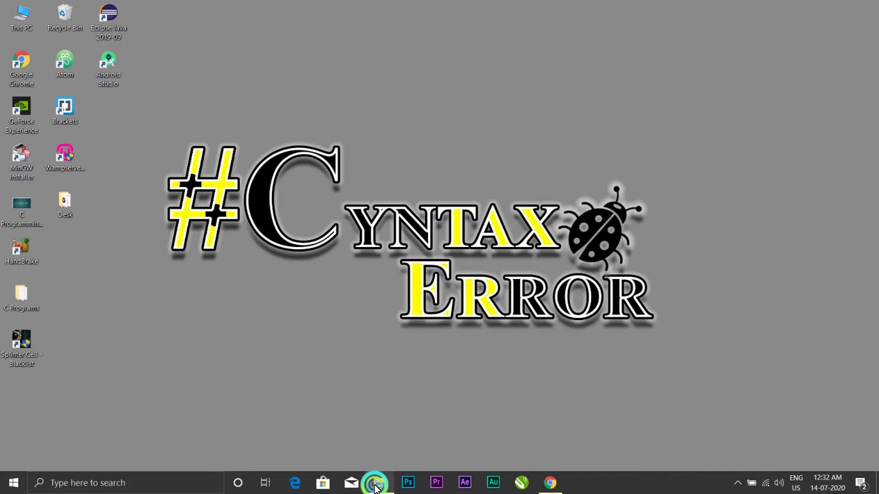
# Step: Copy all 19 files from the extracted wordpress folder
pyautogui.doubleClick(307, 173)
pyautogui.moveTo(209, 408); pyautogui.dragTo(152, 123)
pyautogui.rightClick(257, 199)
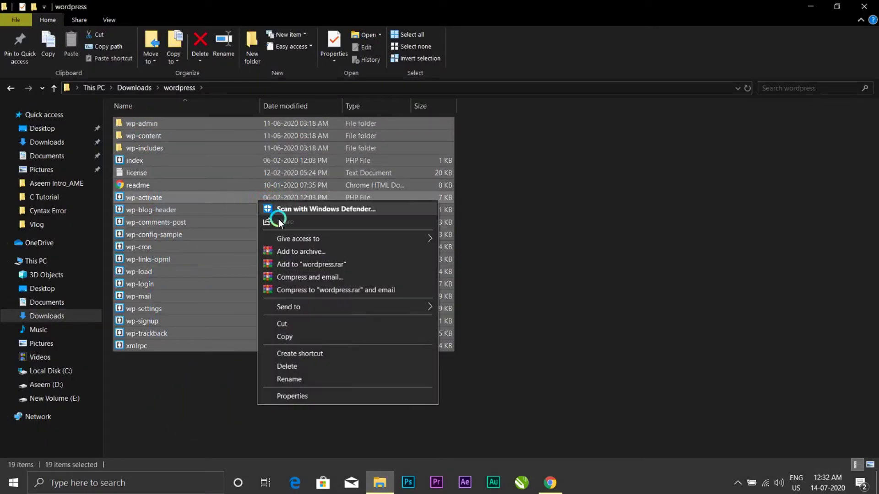
pyautogui.click(322, 337)
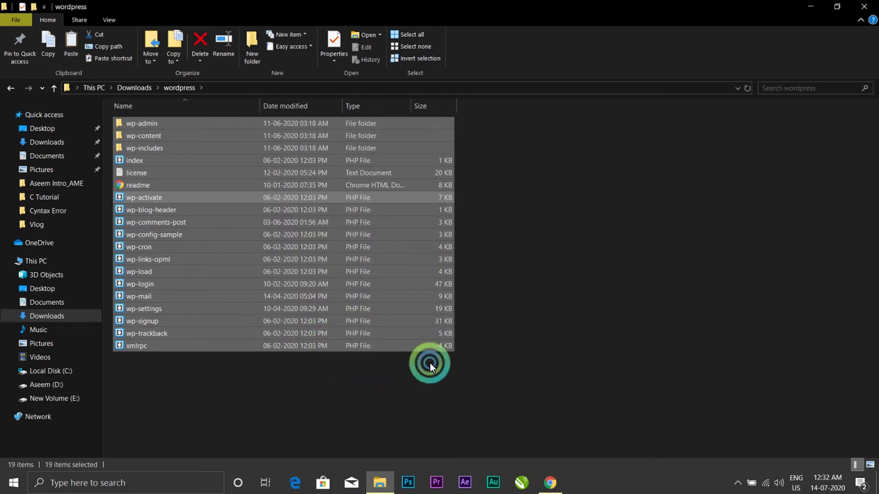
# Step: Navigate to C:\wamp64\www, the web root where the site will go
pyautogui.click(58, 371)
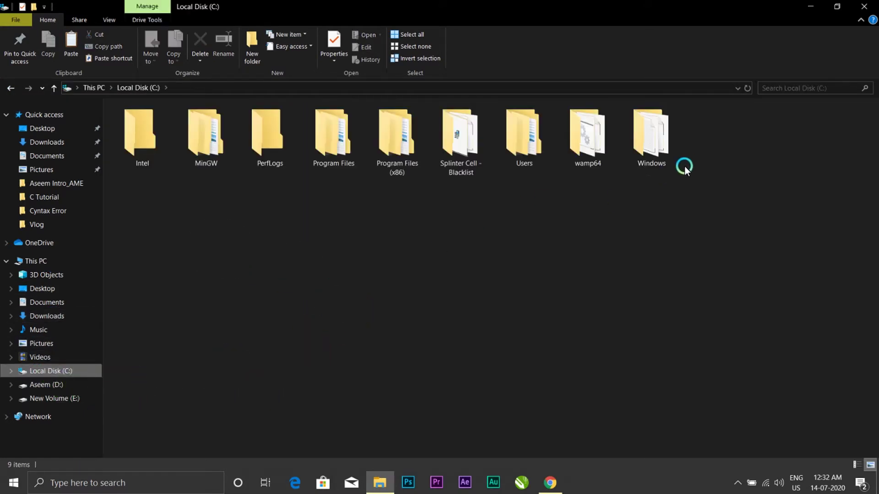
pyautogui.doubleClick(581, 144)
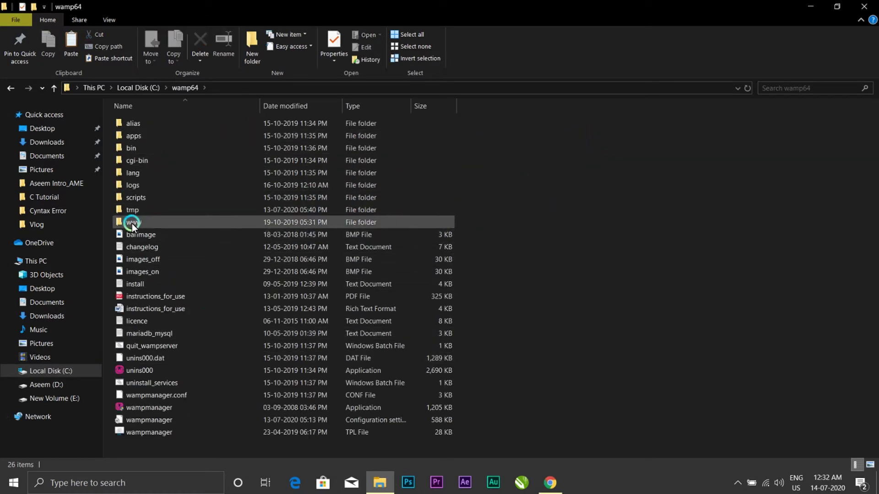
pyautogui.doubleClick(145, 221)
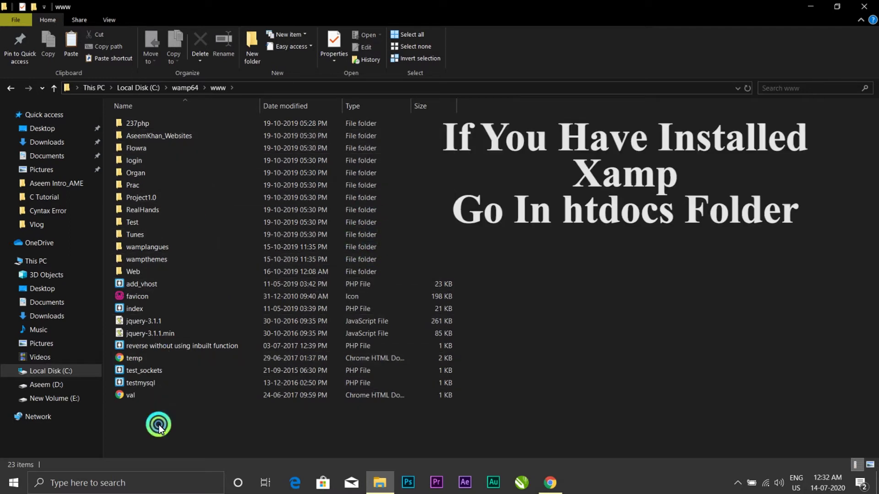
pyautogui.moveTo(157, 419); pyautogui.dragTo(162, 158)
pyautogui.click(592, 201)
pyautogui.rightClick(591, 197)
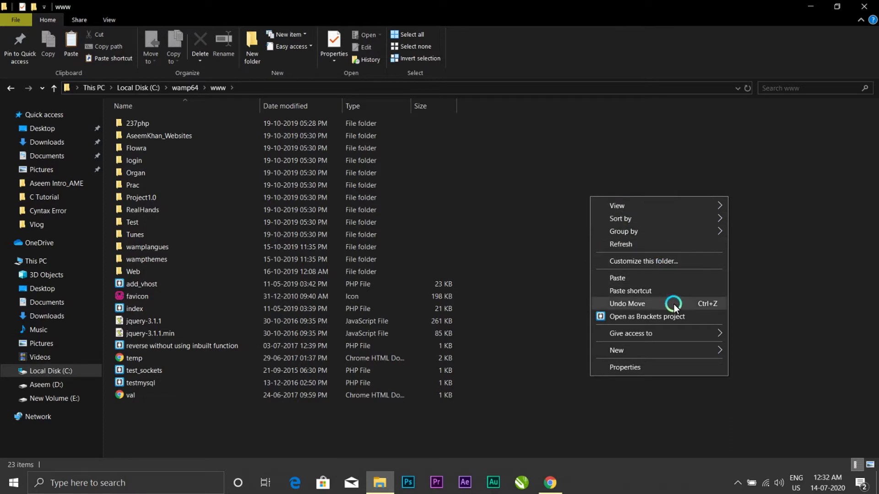
pyautogui.moveTo(684, 350)
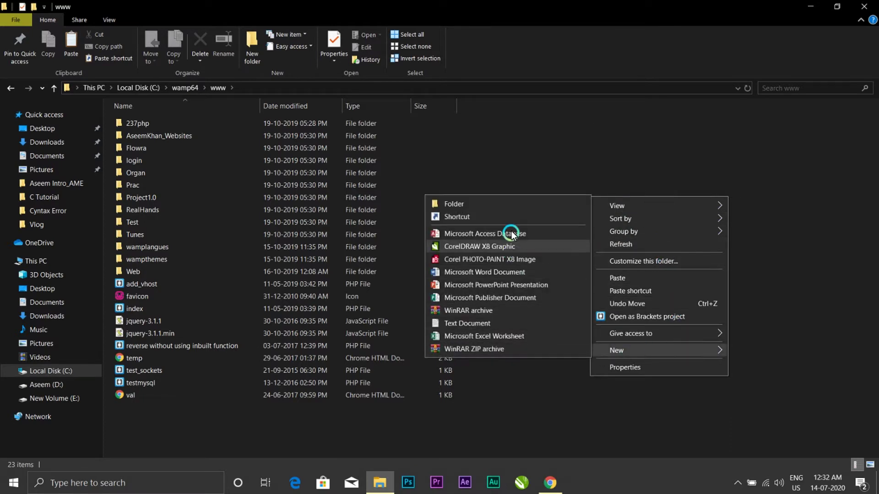
pyautogui.click(507, 202)
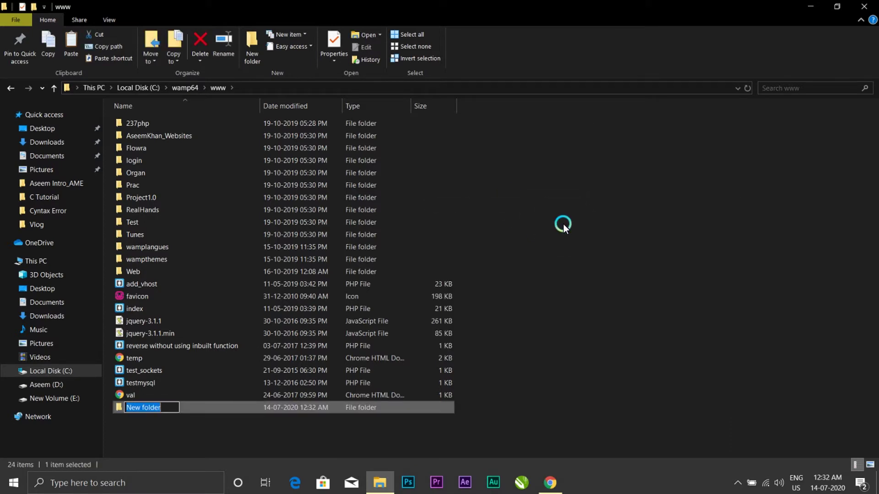
pyautogui.write('Cyntax Error')
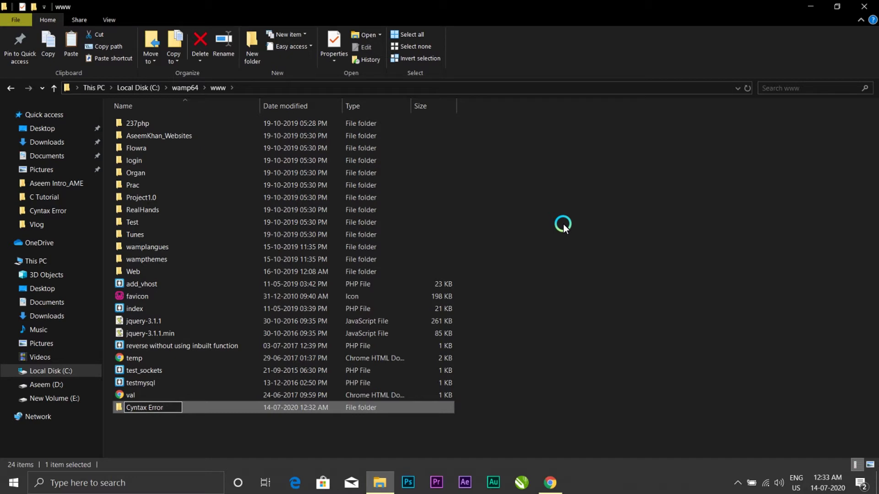
pyautogui.press('Return')
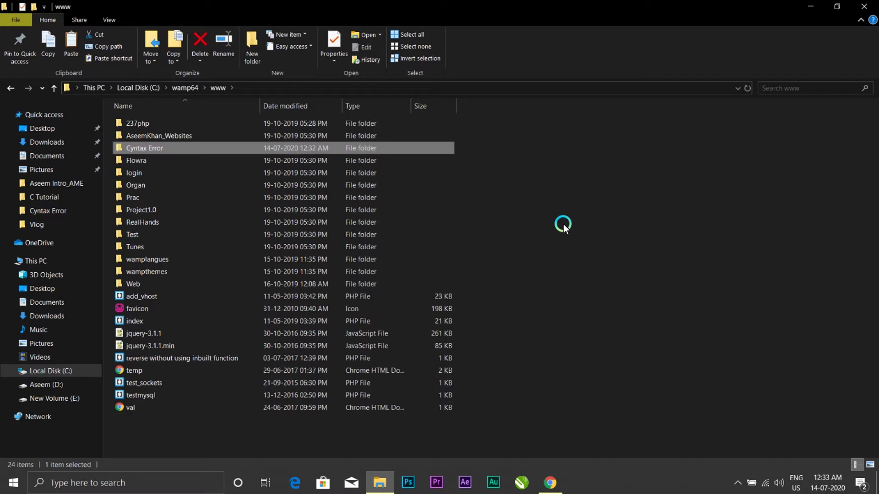
pyautogui.rightClick(651, 186)
pyautogui.click(701, 233)
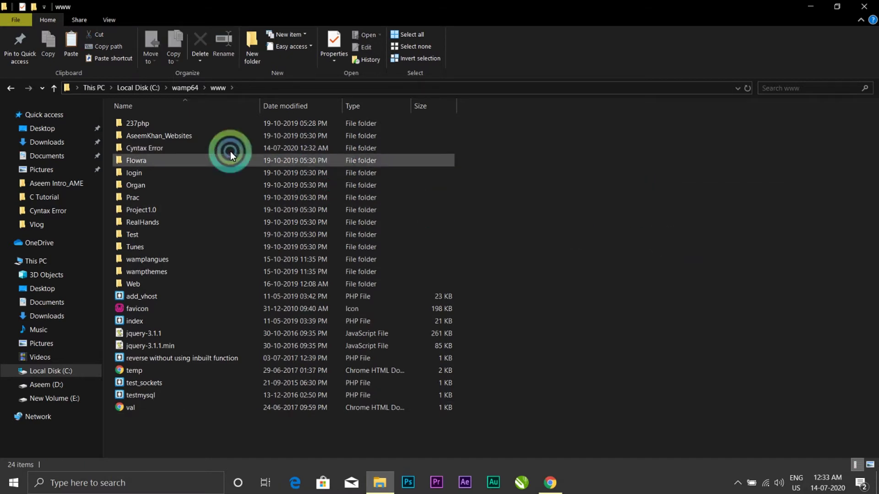
# Step: Open the Cyntax Error folder, which now holds the 19 WordPress files
pyautogui.doubleClick(144, 147)
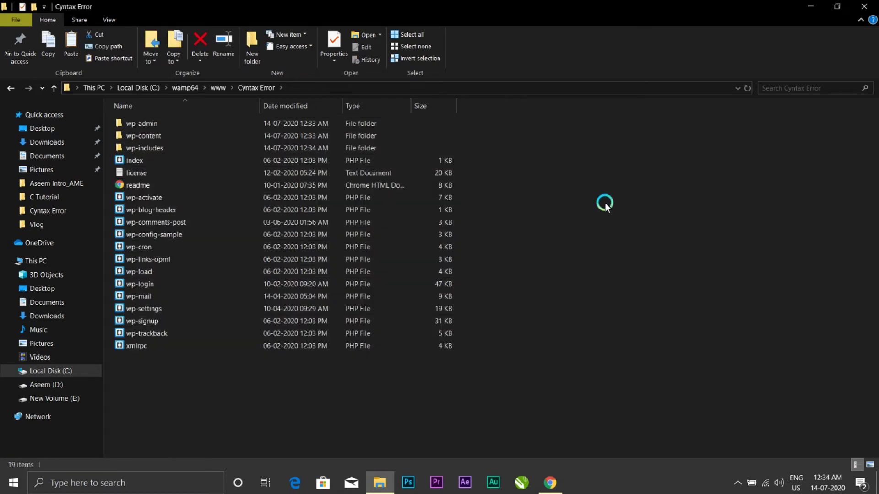
pyautogui.rightClick(624, 231)
pyautogui.click(652, 278)
# Step: Minimise Explorer and refresh the desktop several times
pyautogui.click(810, 7)
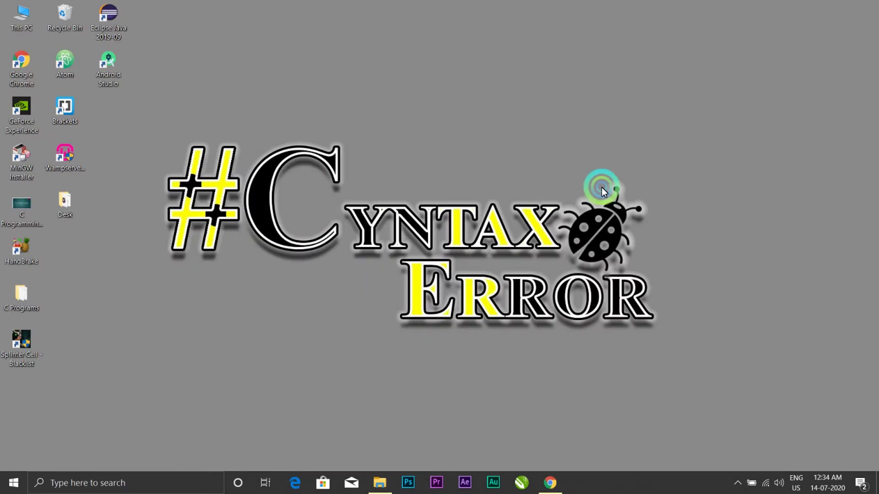
pyautogui.rightClick(366, 46)
pyautogui.click(431, 76)
pyautogui.rightClick(418, 82)
pyautogui.click(458, 117)
pyautogui.rightClick(460, 119)
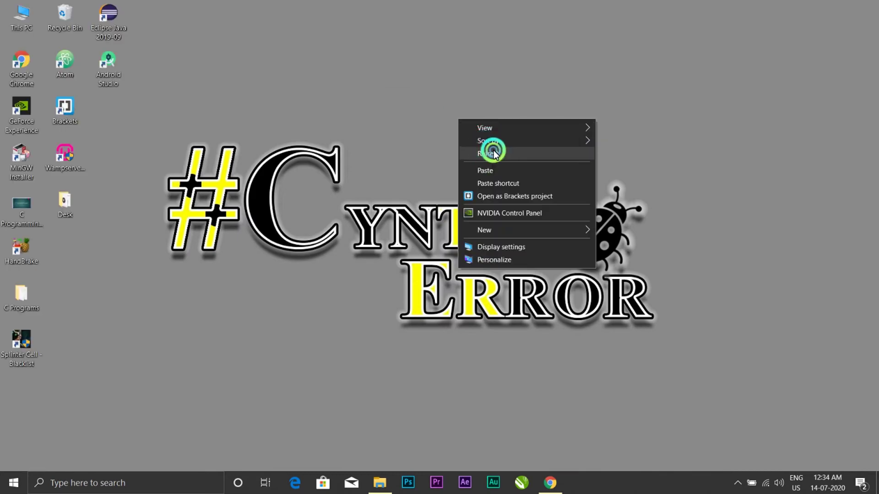
pyautogui.click(493, 153)
# Step: Move the Wampserver64 icon beside Brackets and launch WampServer with all services running
pyautogui.moveTo(64, 155); pyautogui.dragTo(137, 120)
pyautogui.click(199, 115)
pyautogui.rightClick(210, 93)
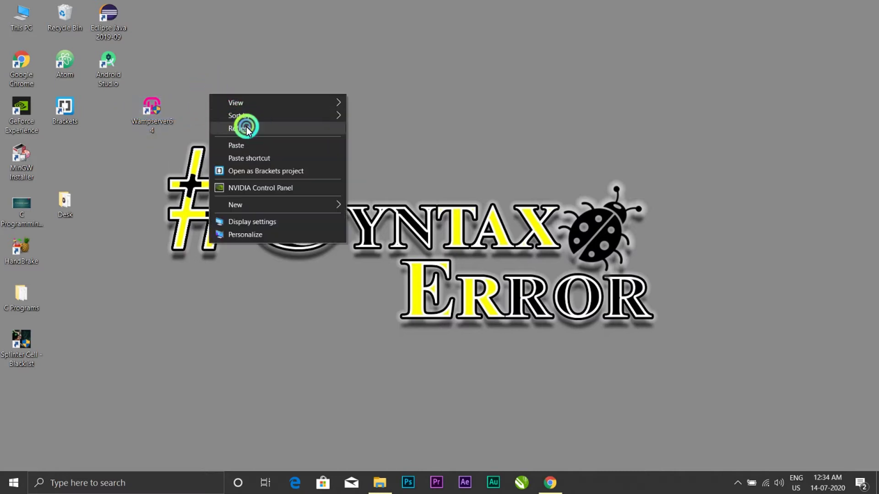
pyautogui.click(245, 128)
pyautogui.doubleClick(141, 109)
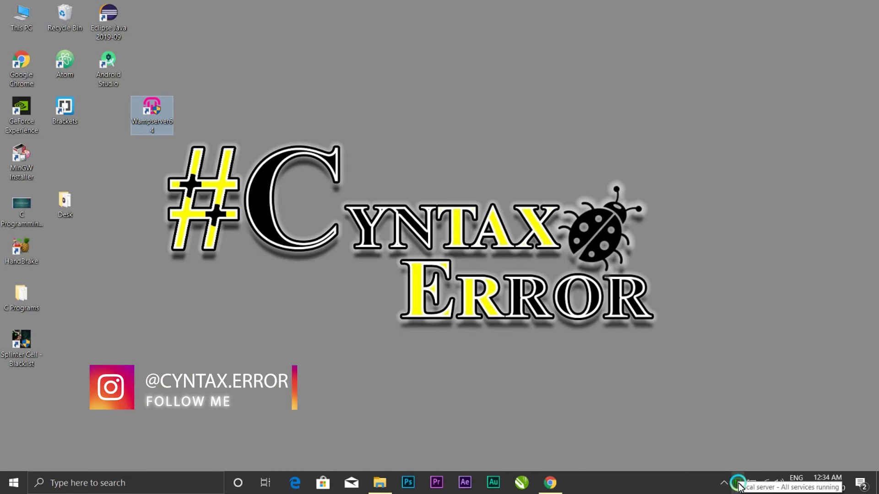
pyautogui.click(550, 483)
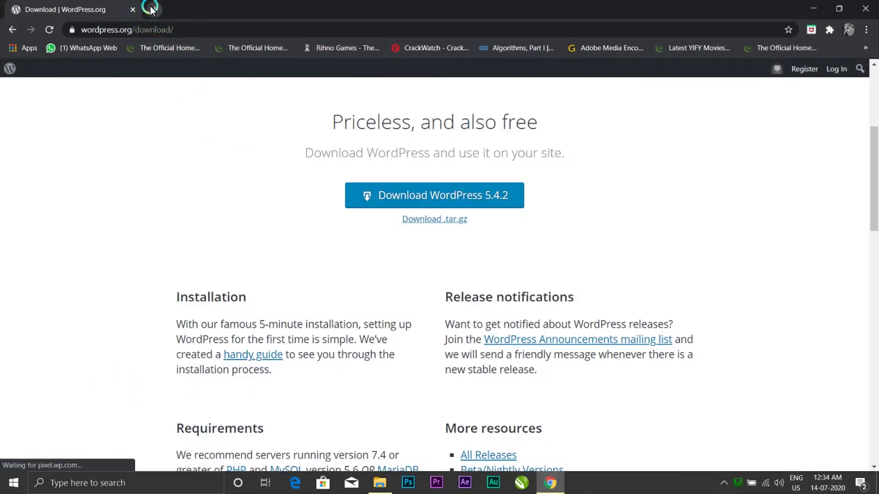
# Step: Load localhost in a new tab and go to phpMyAdmin from the Tools links
pyautogui.click(151, 10)
pyautogui.write('loca')
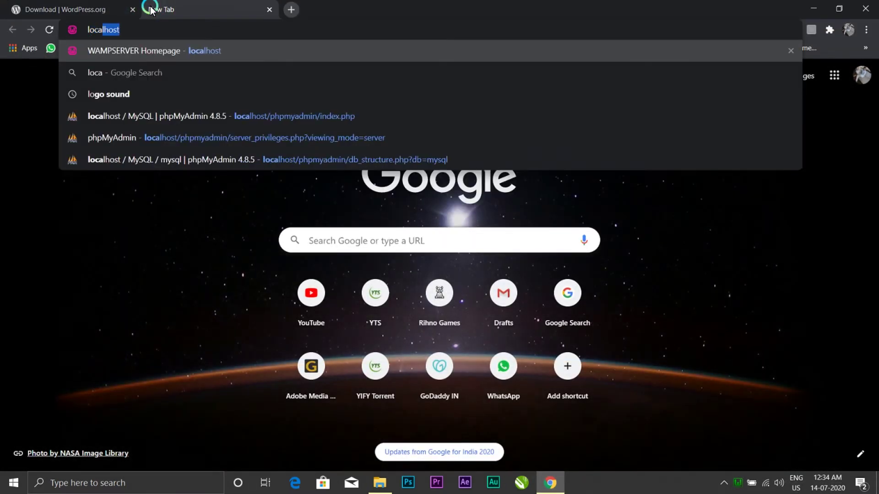
pyautogui.write('l')
pyautogui.press('Return')
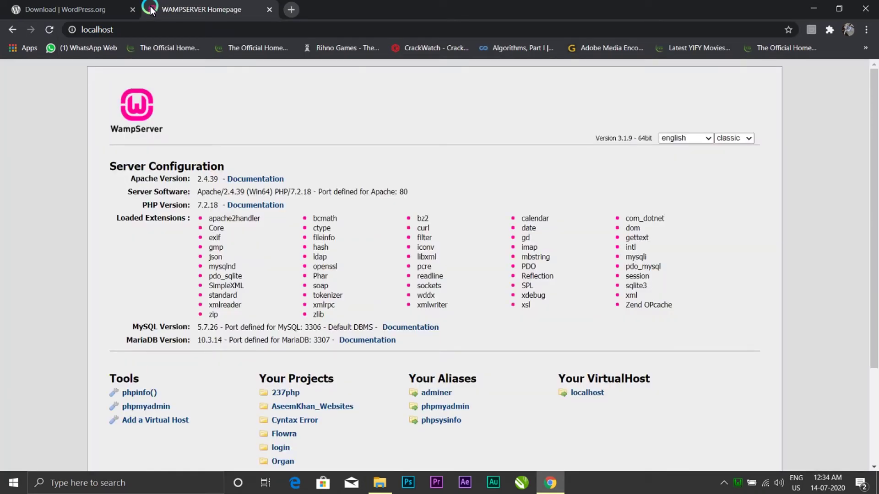
pyautogui.click(143, 407)
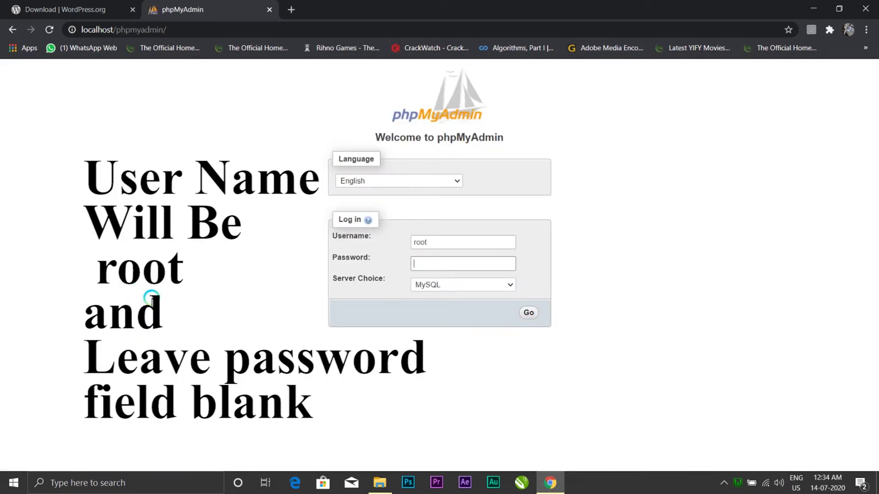
# Step: Log in to phpMyAdmin as root with a blank password
pyautogui.moveTo(445, 243); pyautogui.dragTo(340, 233)
pyautogui.moveTo(441, 241); pyautogui.dragTo(353, 241)
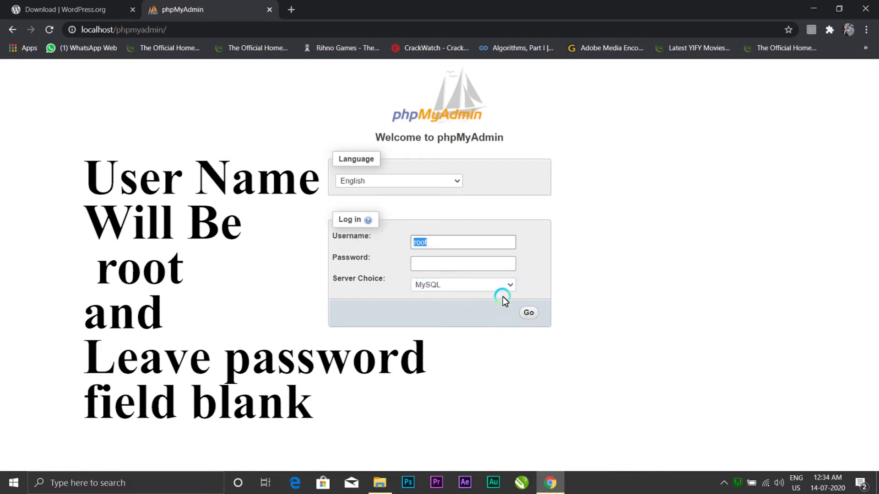
pyautogui.click(527, 313)
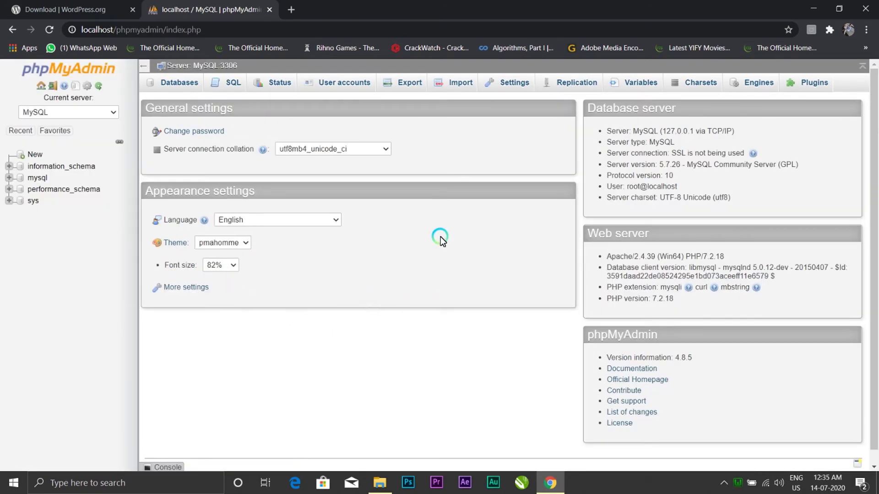
# Step: Create a new empty database named cyntax_error
pyautogui.click(37, 155)
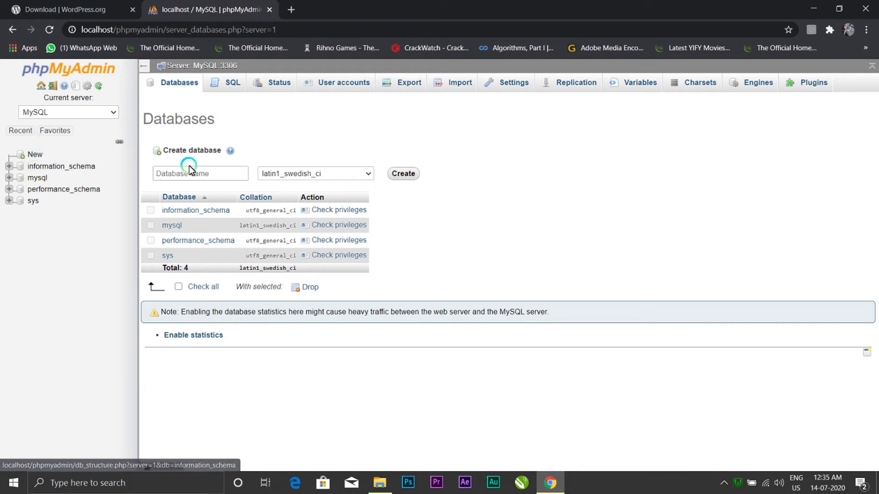
pyautogui.click(201, 174)
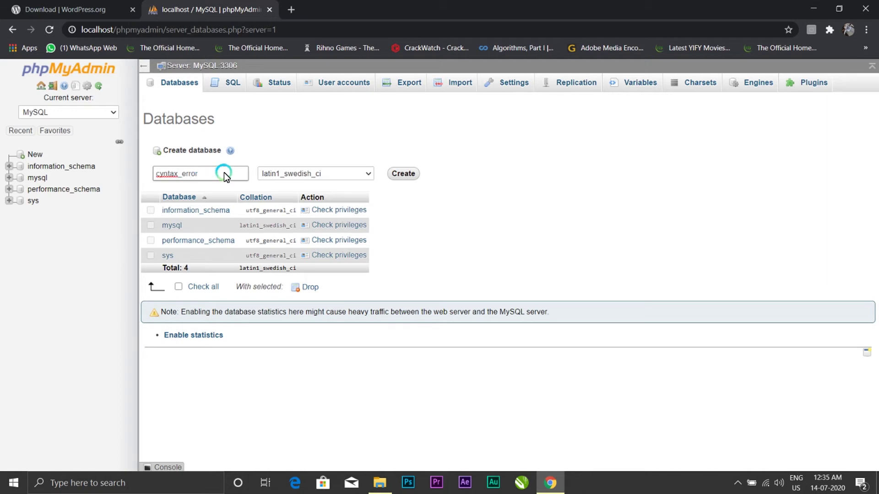
pyautogui.moveTo(223, 172); pyautogui.dragTo(151, 172)
pyautogui.click(212, 175)
pyautogui.click(405, 172)
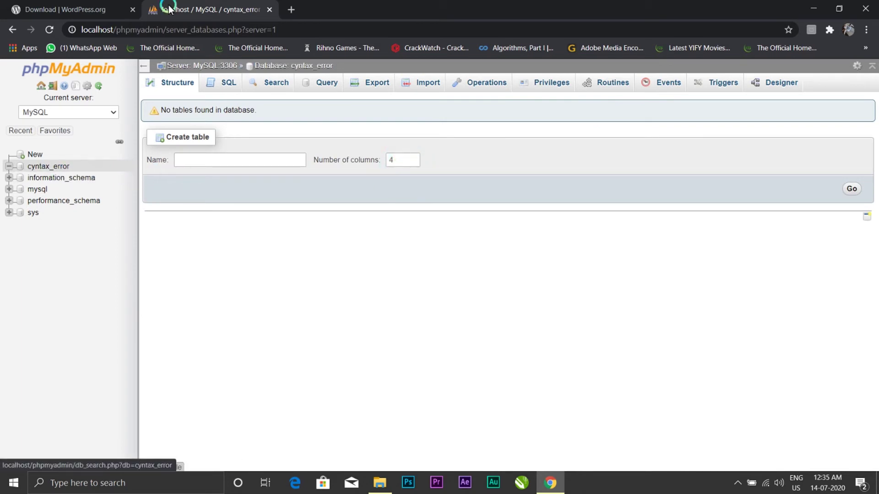
# Step: Load localhost/Cyntax Error in a new tab and keep English (United States) as setup language
pyautogui.click(294, 18)
pyautogui.write('localhost')
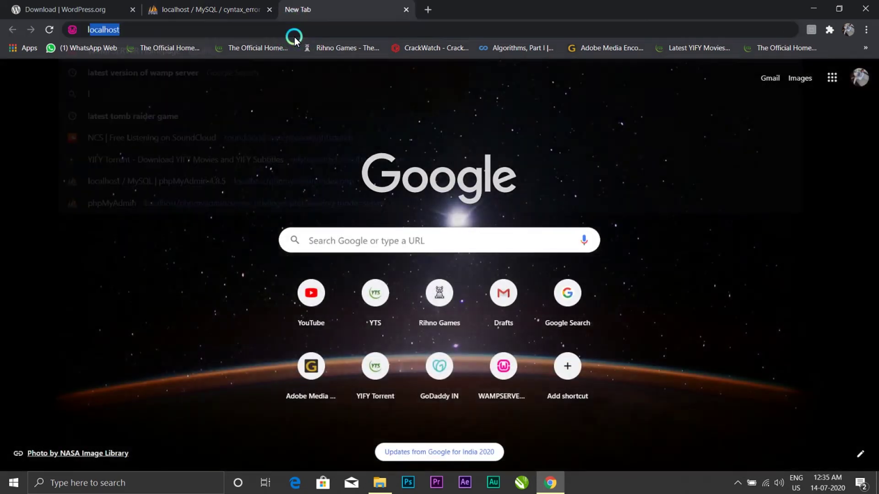
pyautogui.write('/')
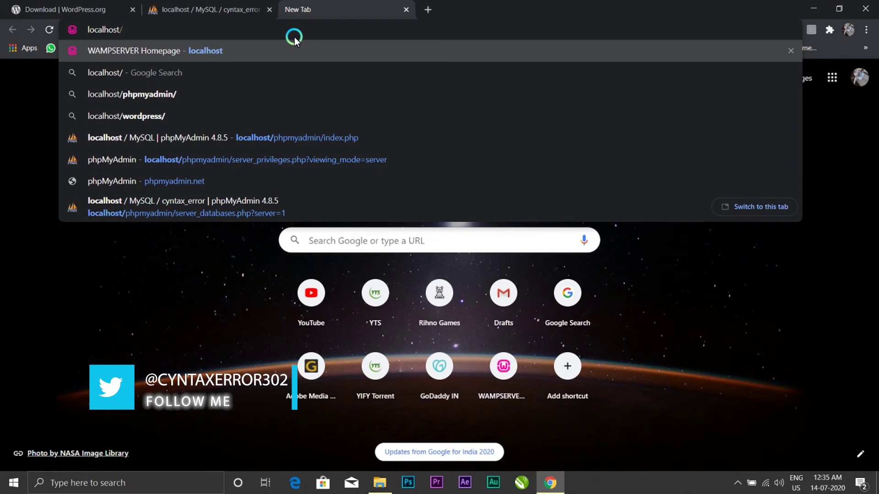
pyautogui.write('Cyn')
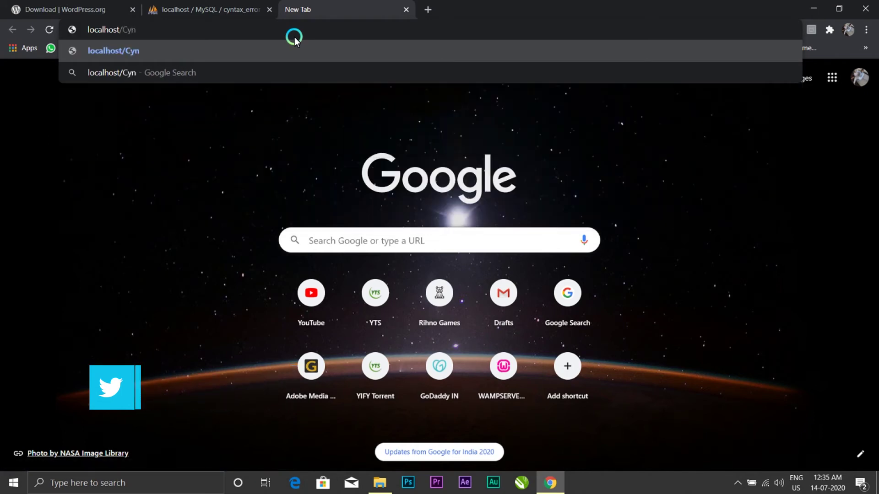
pyautogui.write('tax Er')
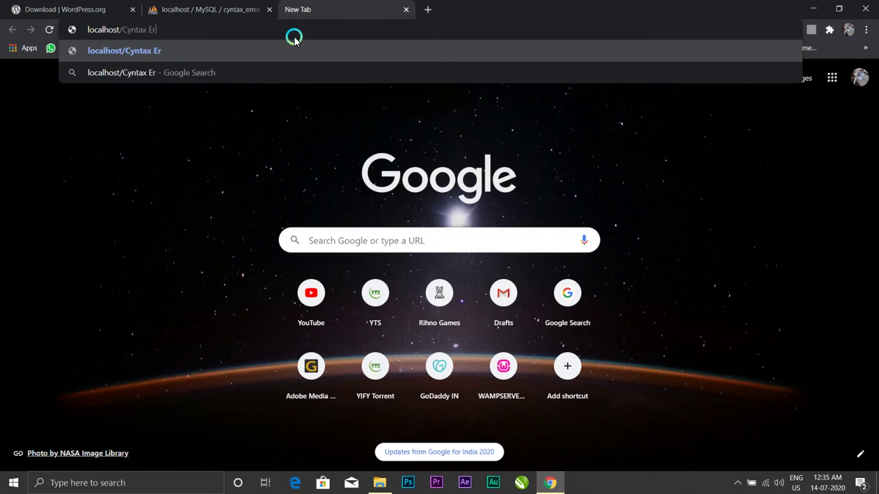
pyautogui.write('ror')
pyautogui.press('Return')
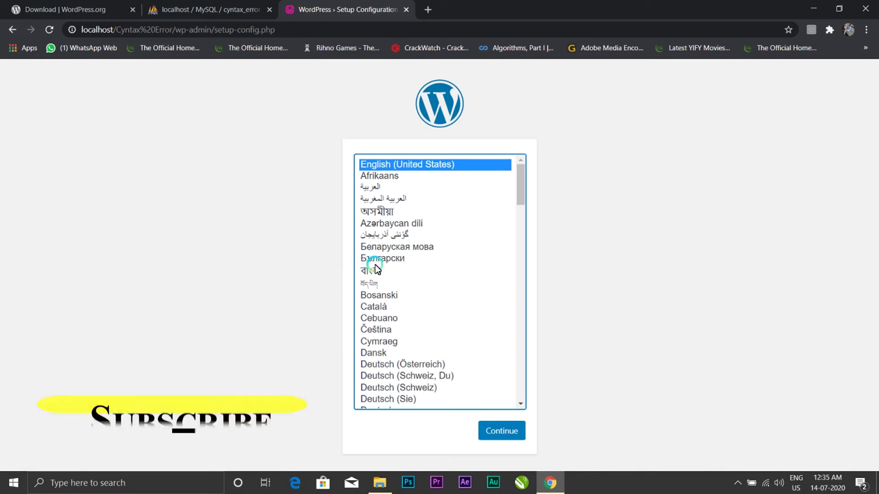
pyautogui.scroll(-5, 391, 243)
pyautogui.scroll(4, 392, 243)
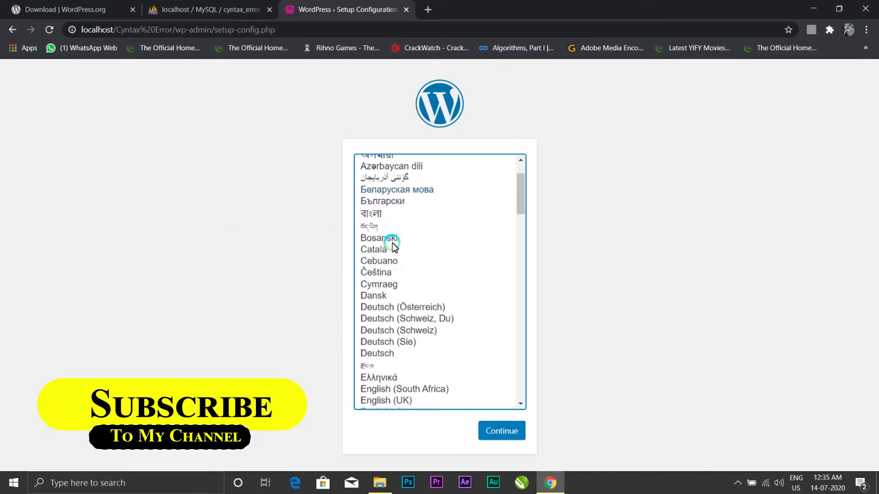
pyautogui.scroll(1, 401, 212)
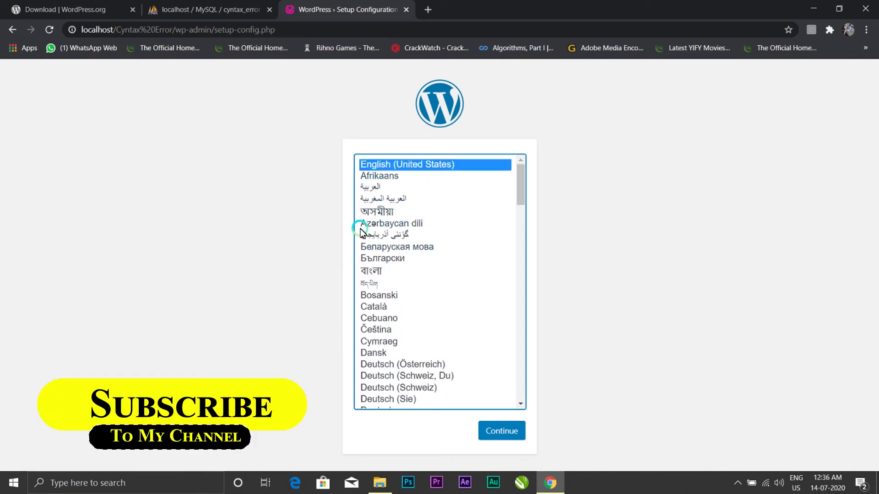
pyautogui.click(500, 430)
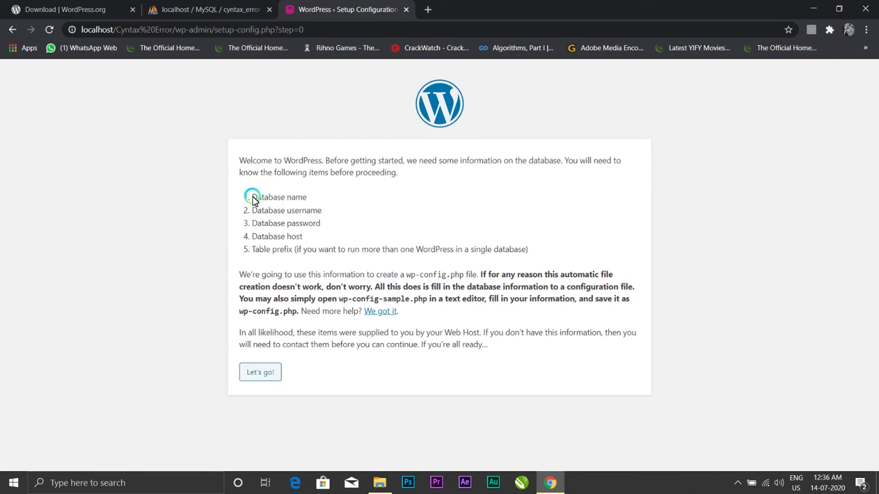
# Step: Review the required database name, username, password and host, then proceed with Let's go!
pyautogui.moveTo(253, 197); pyautogui.dragTo(334, 198)
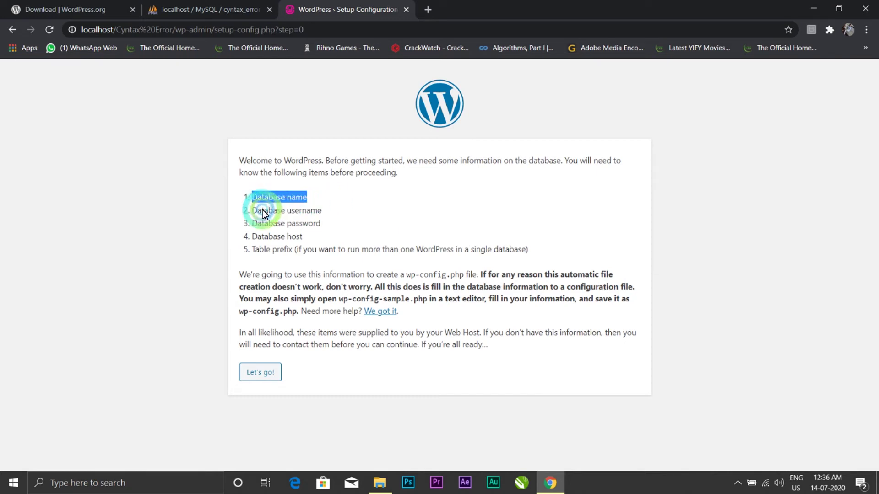
pyautogui.moveTo(257, 211); pyautogui.dragTo(349, 212)
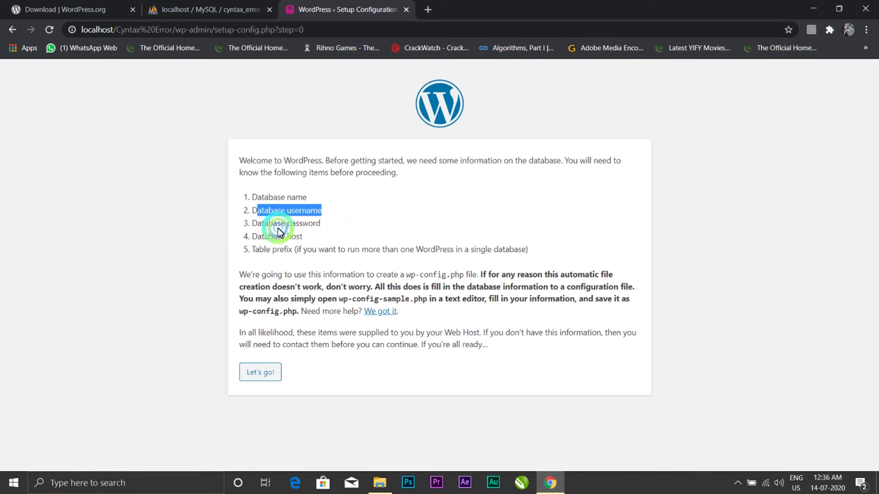
pyautogui.moveTo(253, 225); pyautogui.dragTo(348, 228)
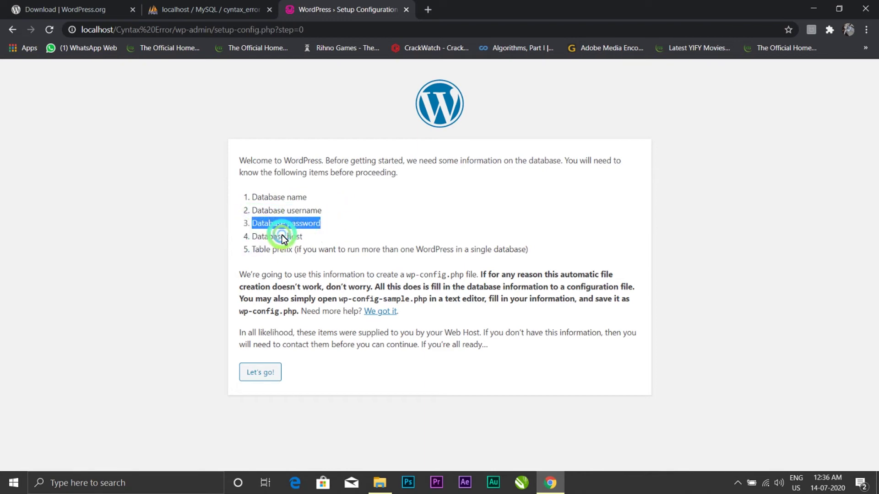
pyautogui.moveTo(231, 237); pyautogui.dragTo(332, 236)
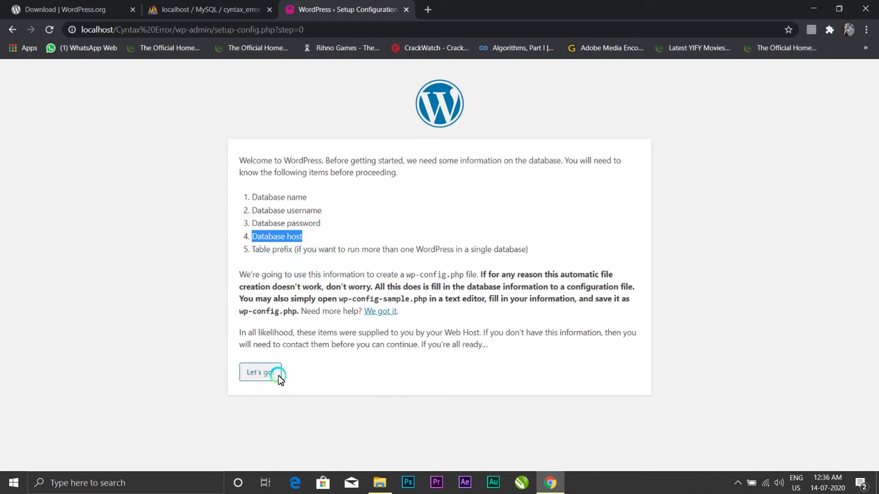
pyautogui.click(260, 372)
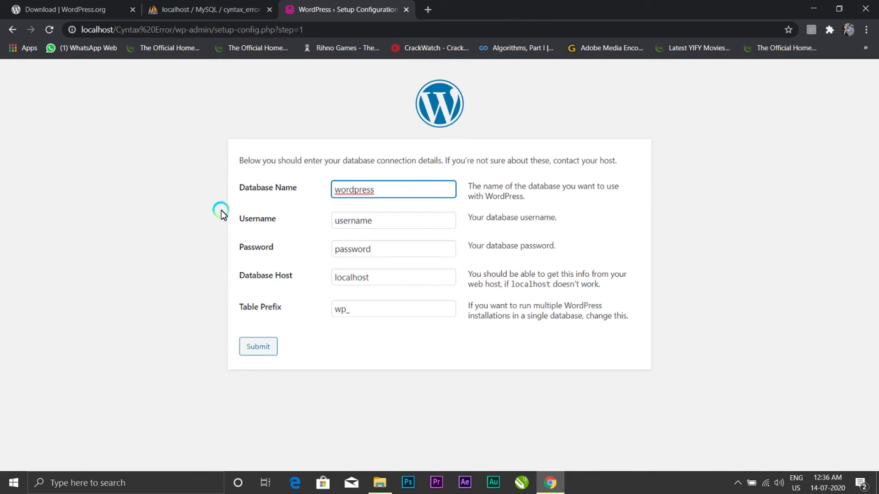
# Step: Connect WordPress to database cyntax_error as root with a blank password and run the installation
pyautogui.click(388, 191)
pyautogui.hotkey('ctrl', 'a')
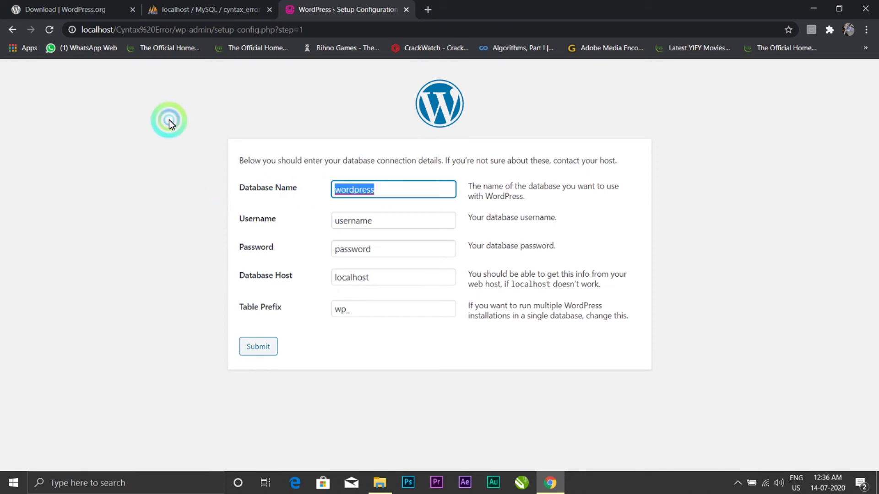
pyautogui.click(69, 9)
pyautogui.click(211, 9)
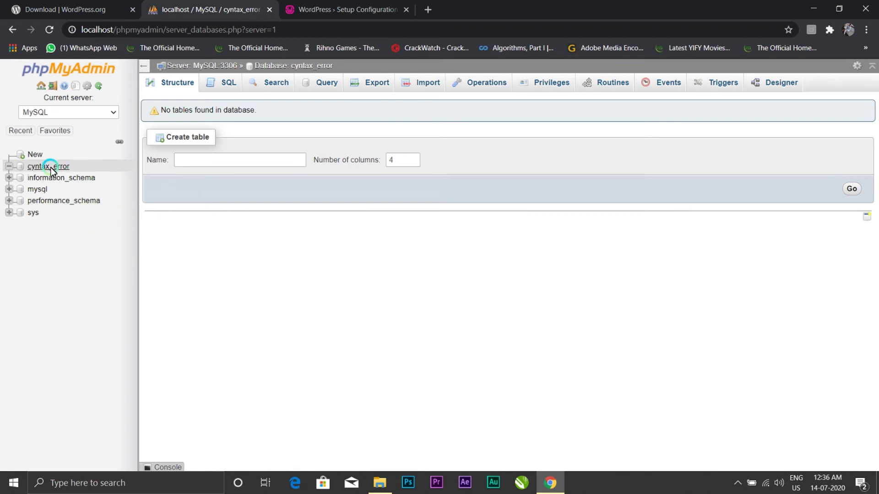
pyautogui.click(297, 9)
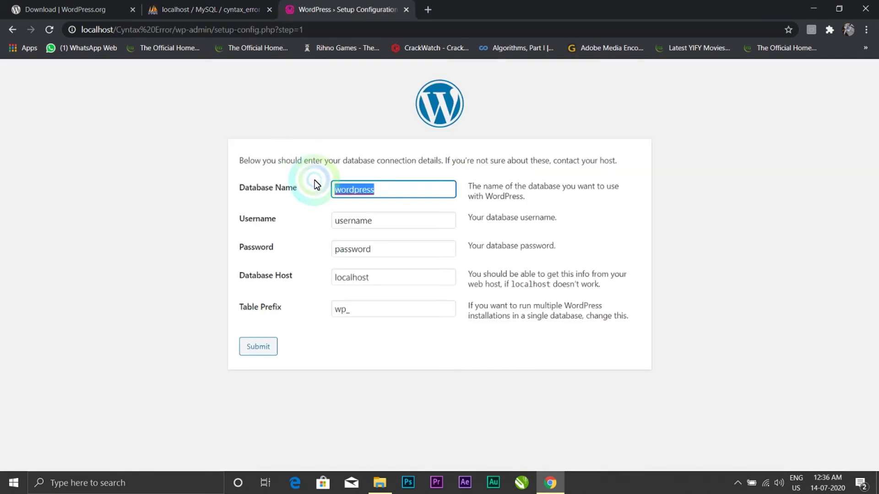
pyautogui.write('cyntax')
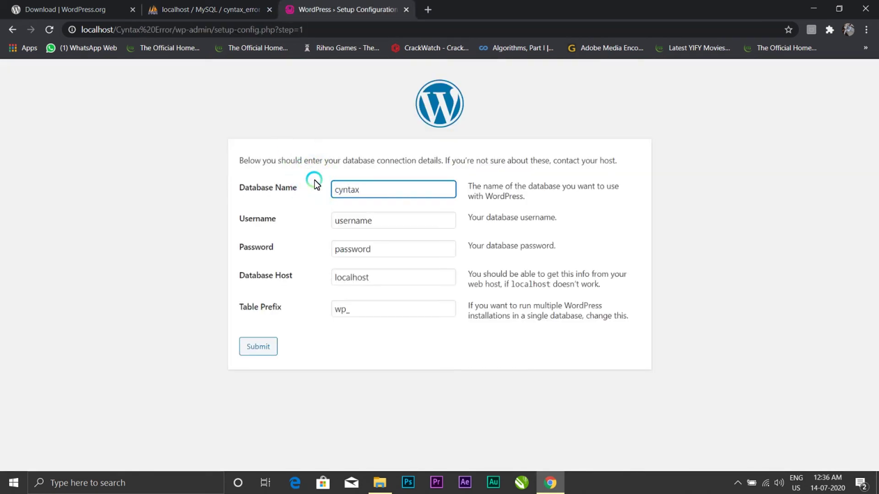
pyautogui.write('_error')
pyautogui.press('Tab')
pyautogui.write('root')
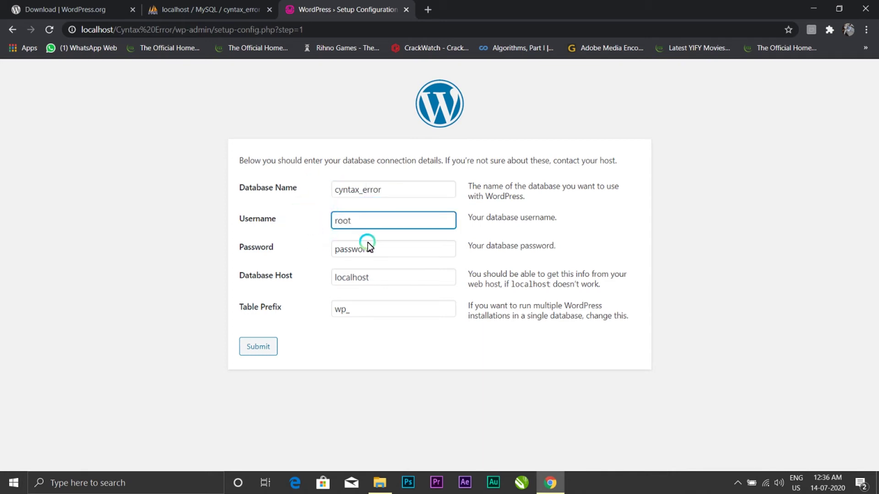
pyautogui.press('Tab')
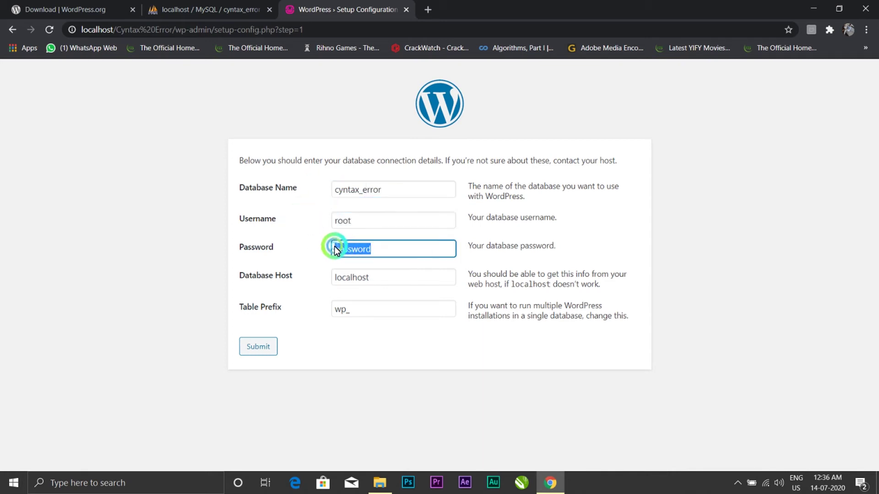
pyautogui.press('BackSpace')
pyautogui.click(266, 349)
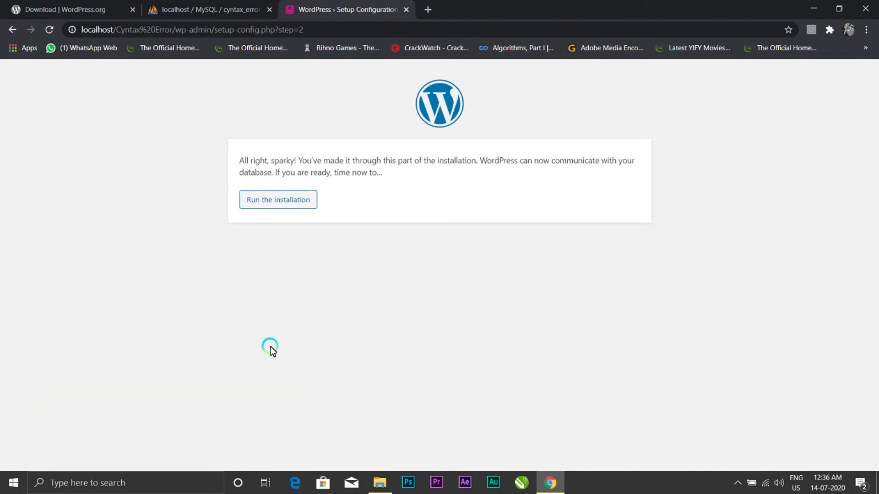
pyautogui.click(305, 204)
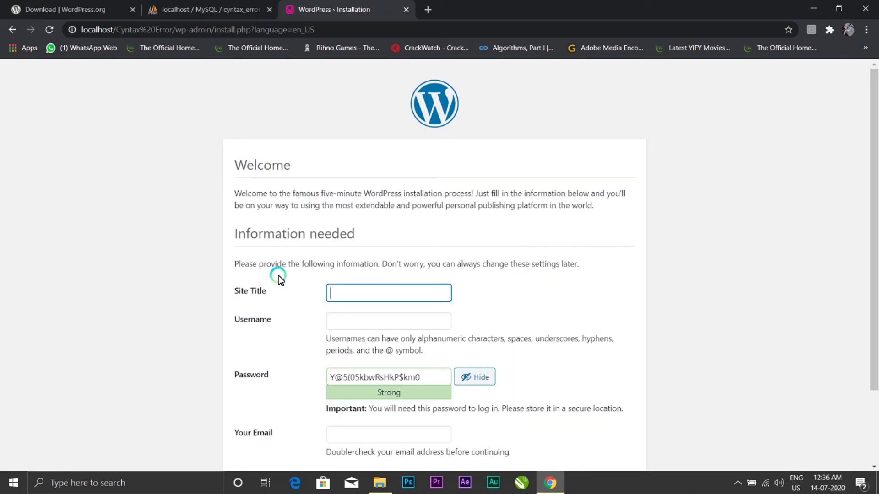
# Step: Enter 'Cyntax Error' as the site title and fill in the admin username
pyautogui.scroll(-2, 279, 288)
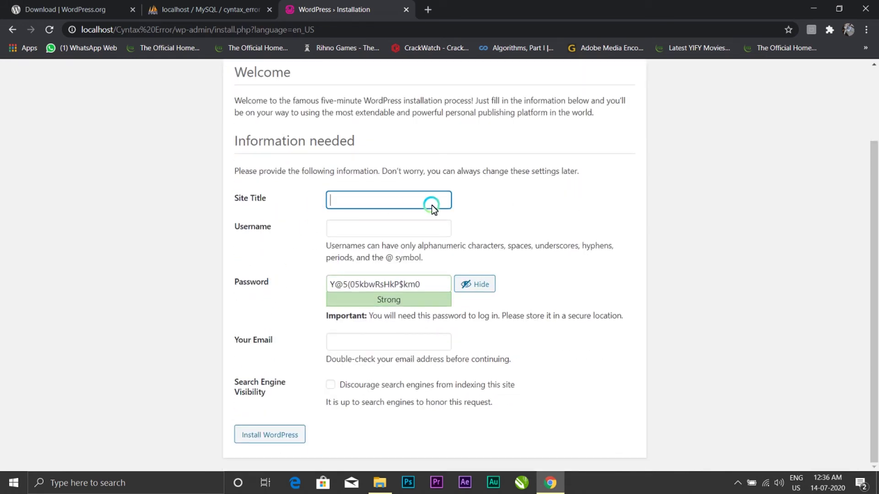
pyautogui.write('Cyntax Error')
pyautogui.click(352, 227)
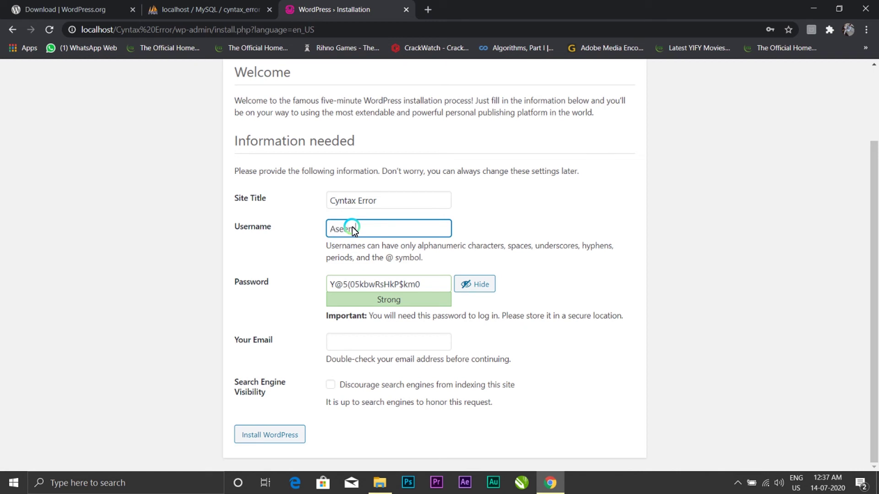
pyautogui.write('Aseem')
# Step: Replace the generated password with a short weak password and submit the installation
pyautogui.moveTo(439, 282); pyautogui.dragTo(286, 284)
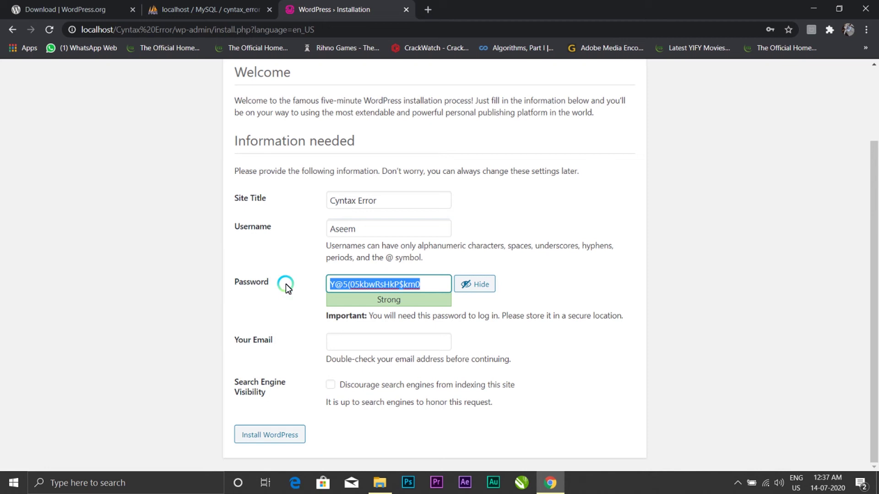
pyautogui.write('qwerty')
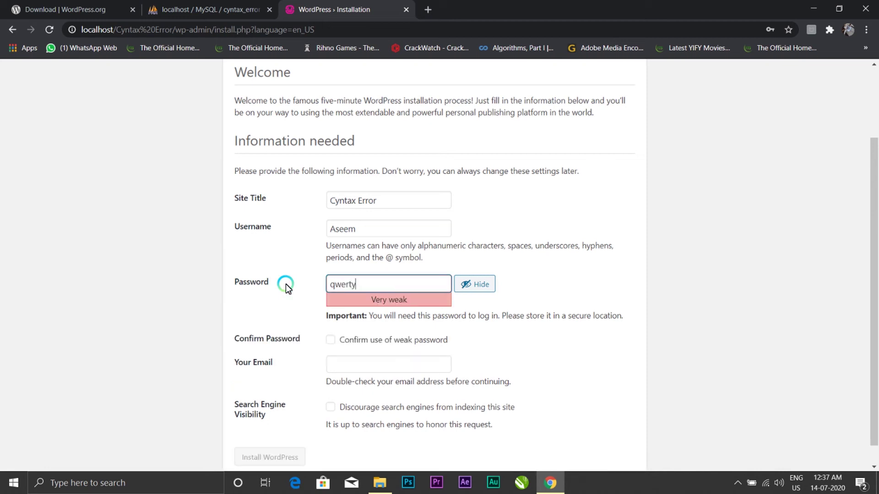
pyautogui.press('BackSpace')
pyautogui.press('BackSpace')
pyautogui.press('BackSpace')
pyautogui.press('BackSpace')
pyautogui.press('BackSpace')
pyautogui.press('BackSpace')
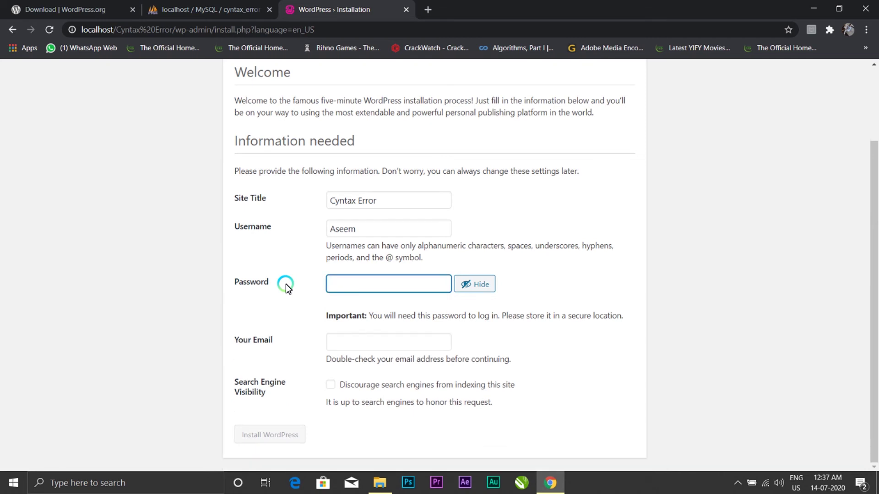
pyautogui.write('qw')
pyautogui.press('BackSpace')
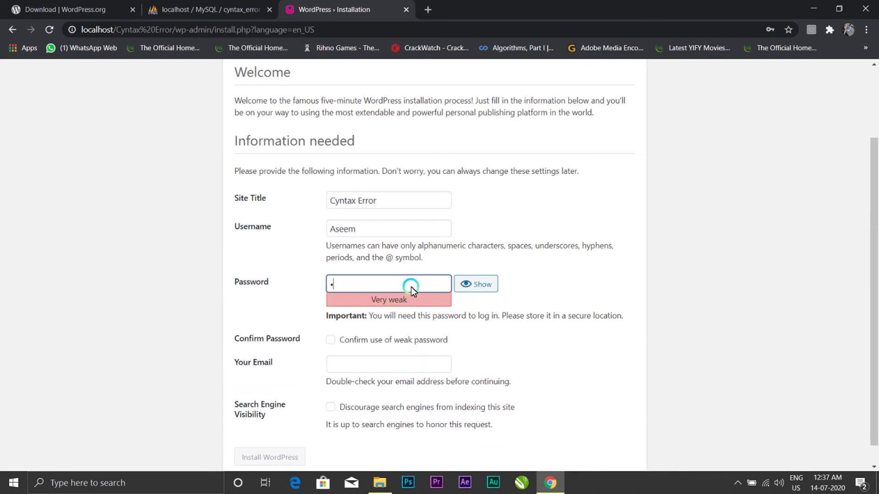
pyautogui.press('BackSpace')
pyautogui.write('qwer')
pyautogui.scroll(-1, 280, 314)
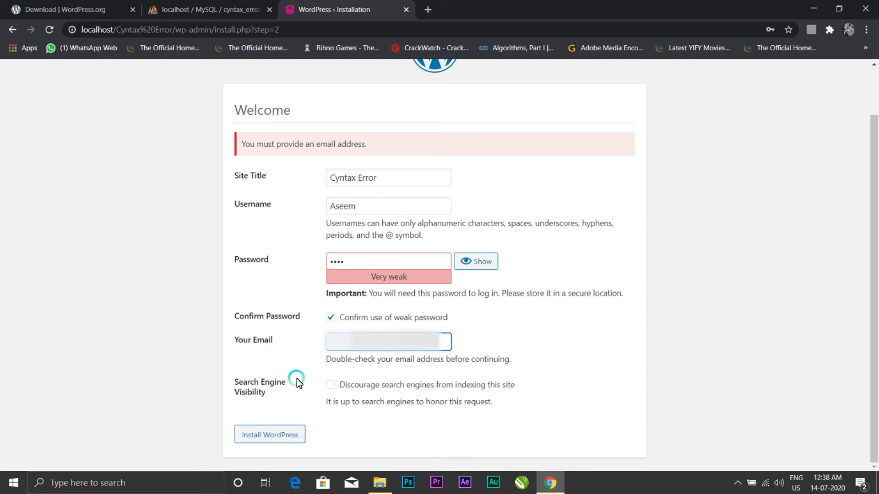
pyautogui.click(274, 435)
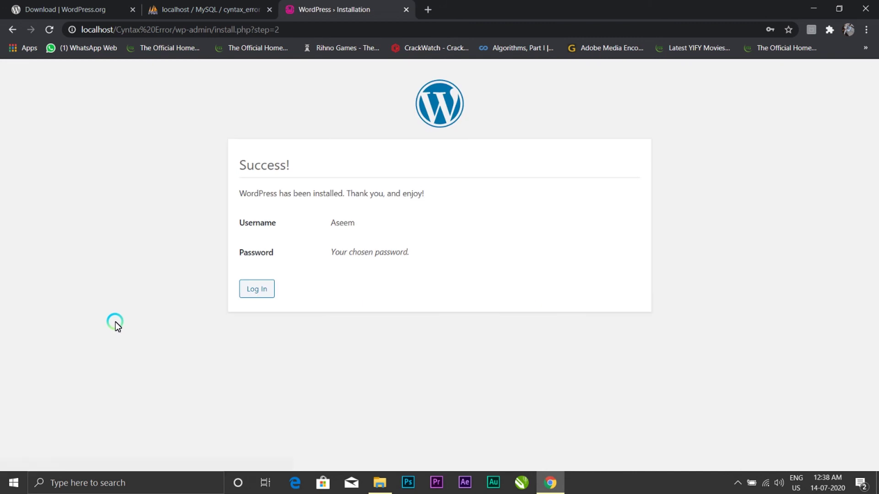
# Step: Proceed from the Success page to the WordPress login page
pyautogui.moveTo(331, 256); pyautogui.dragTo(443, 259)
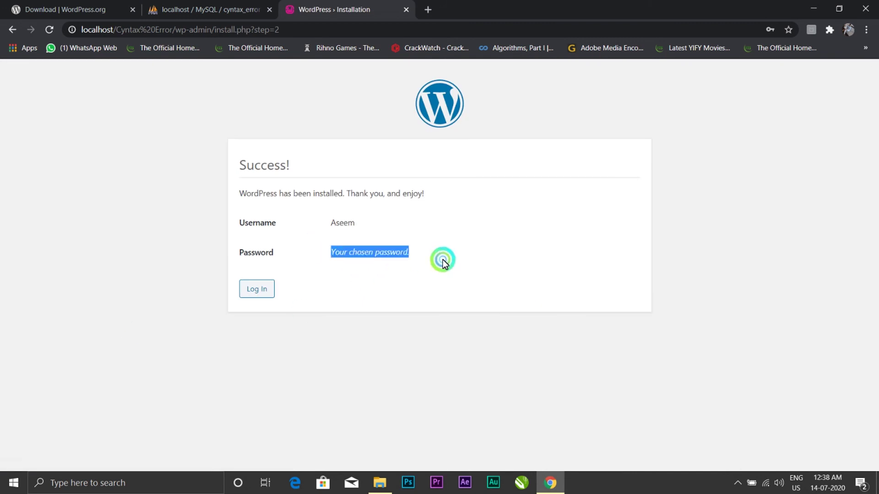
pyautogui.click(443, 257)
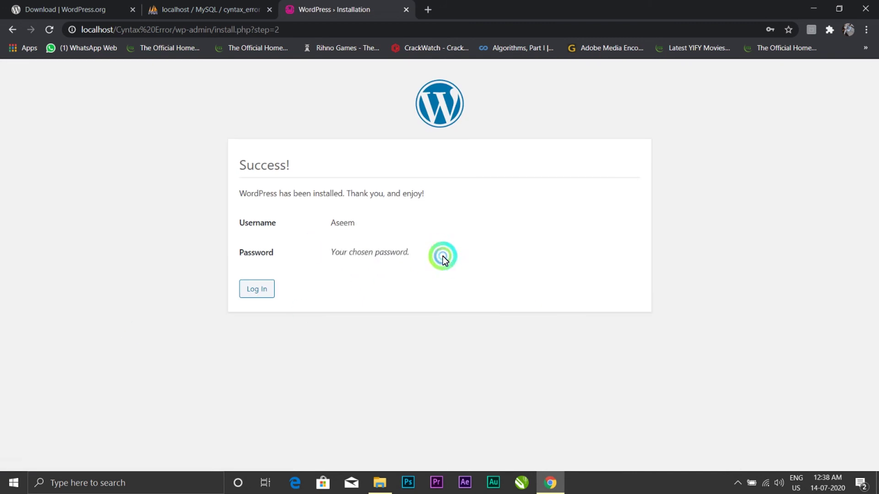
pyautogui.click(256, 292)
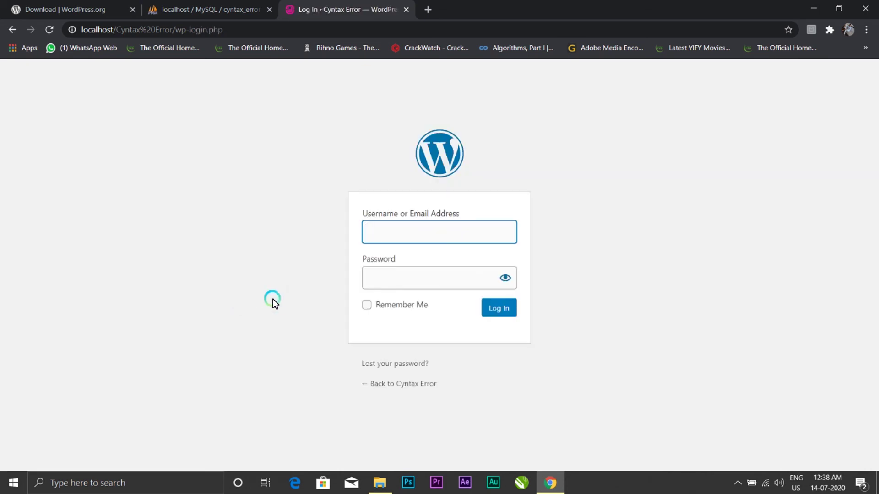
# Step: Sign in with the admin username and password, with Remember Me ticked
pyautogui.click(552, 287)
pyautogui.write('Aseem')
pyautogui.press('Tab')
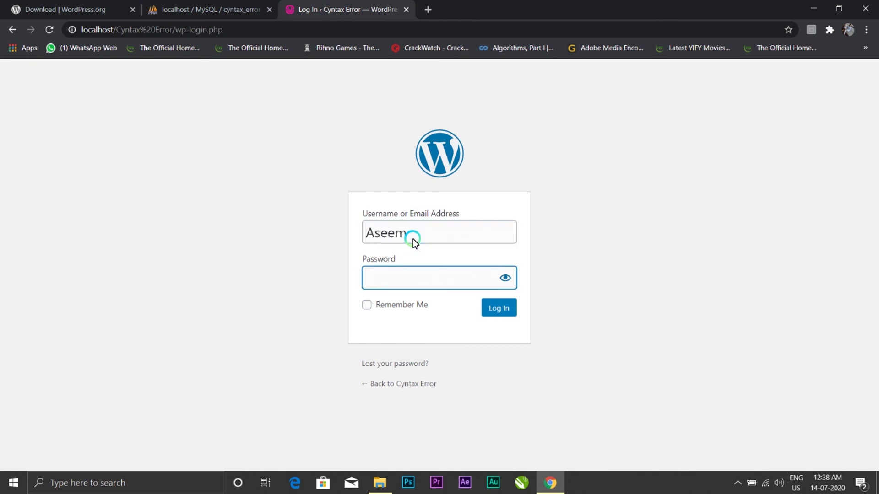
pyautogui.write('****')
pyautogui.click(364, 305)
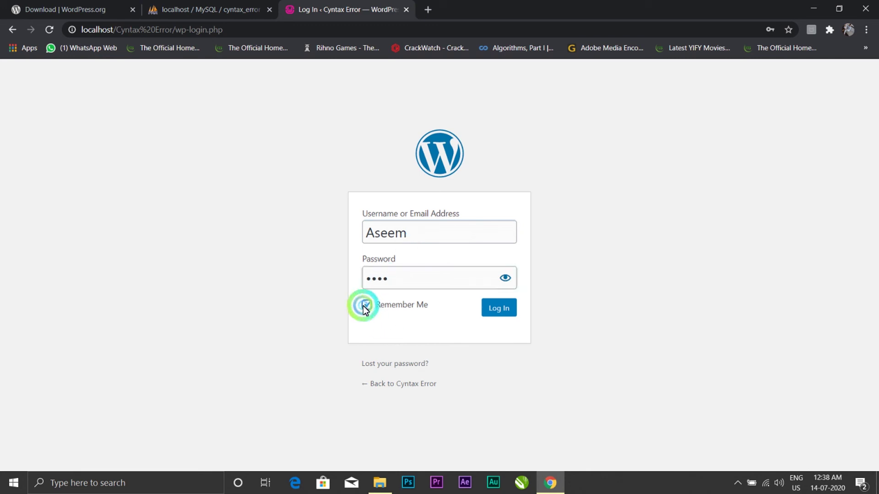
pyautogui.click(500, 311)
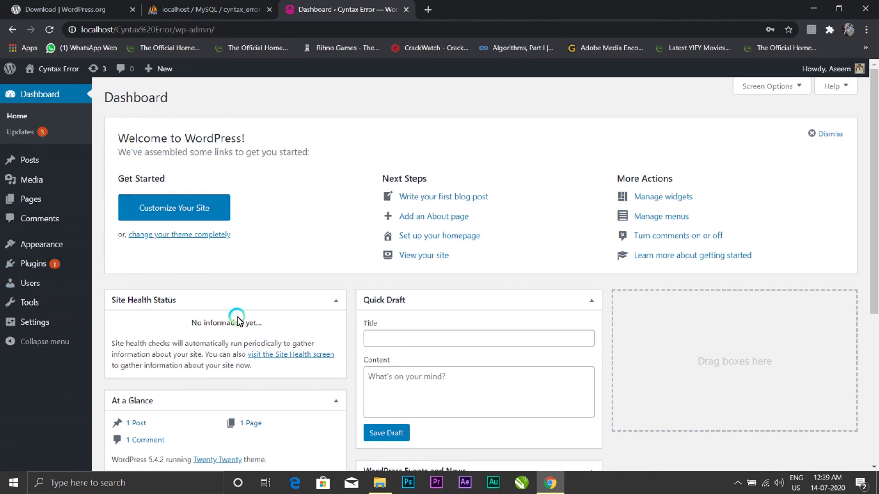
# Step: Check the 12 new wp_ tables under cyntax_error in phpMyAdmin, then minimise Chrome
pyautogui.scroll(-5, 237, 317)
pyautogui.moveTo(238, 318)
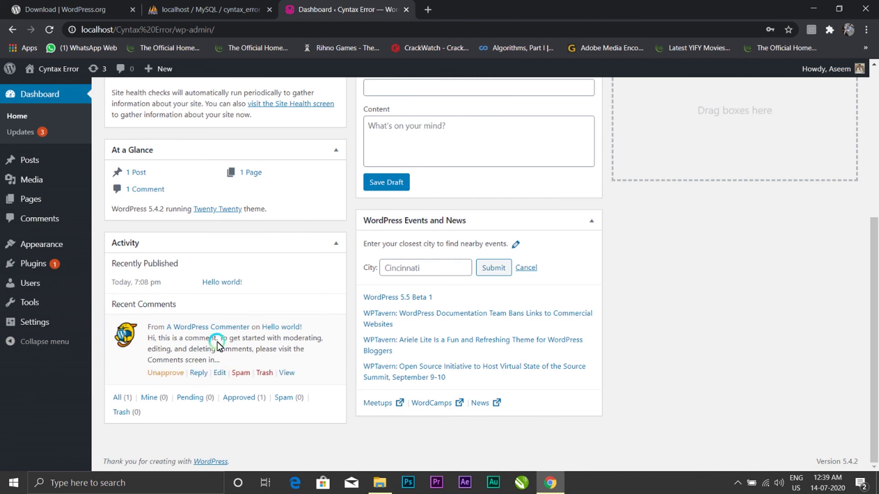
pyautogui.scroll(5, 290, 349)
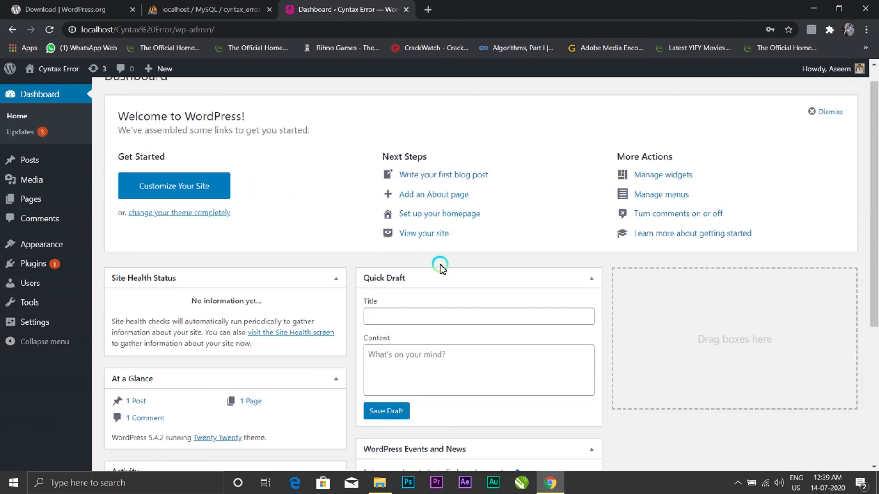
pyautogui.scroll(1, 540, 270)
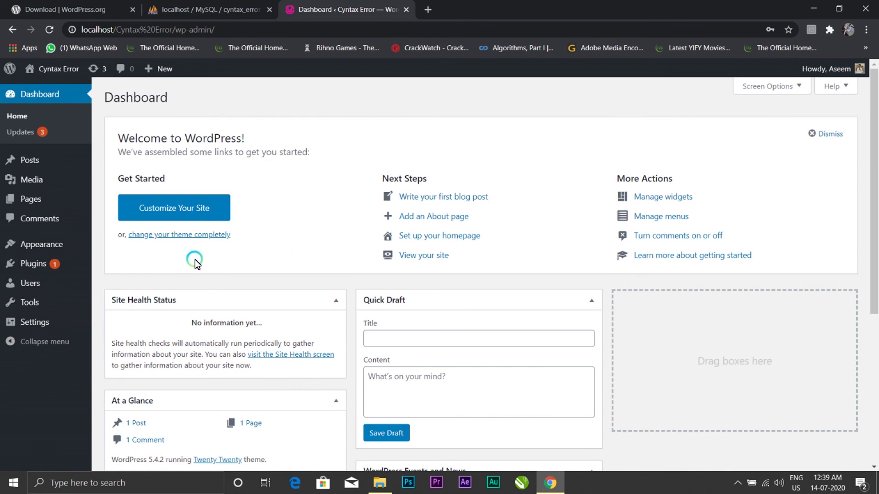
pyautogui.moveTo(41, 248)
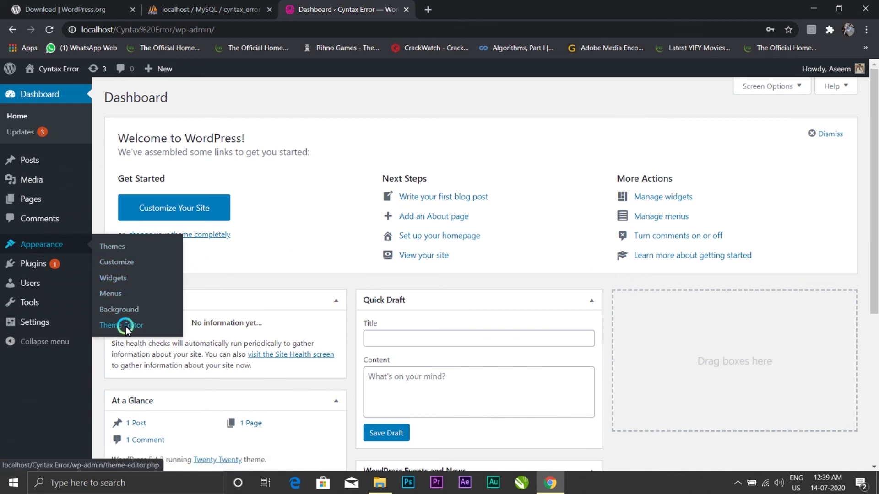
pyautogui.scroll(-5, 312, 237)
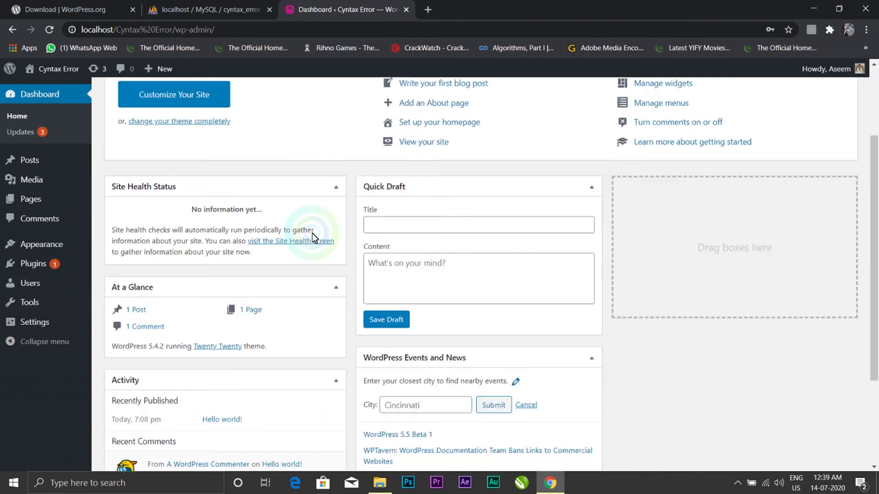
pyautogui.scroll(5, 294, 221)
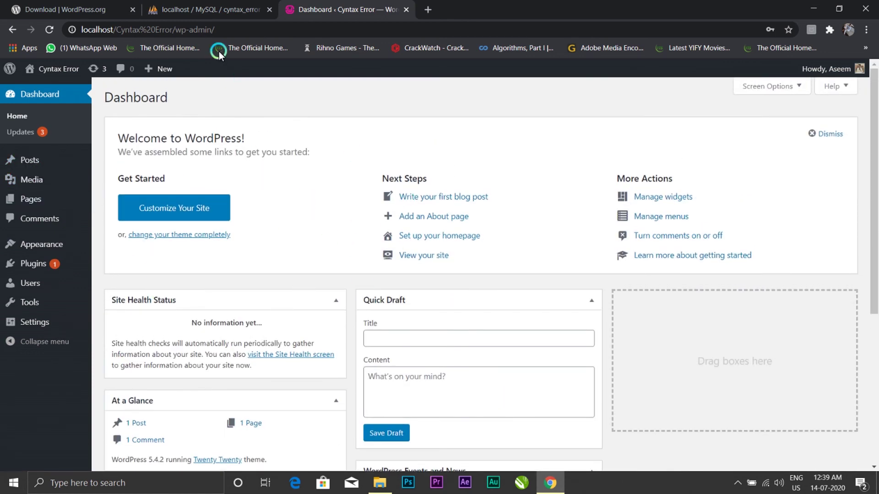
pyautogui.click(209, 9)
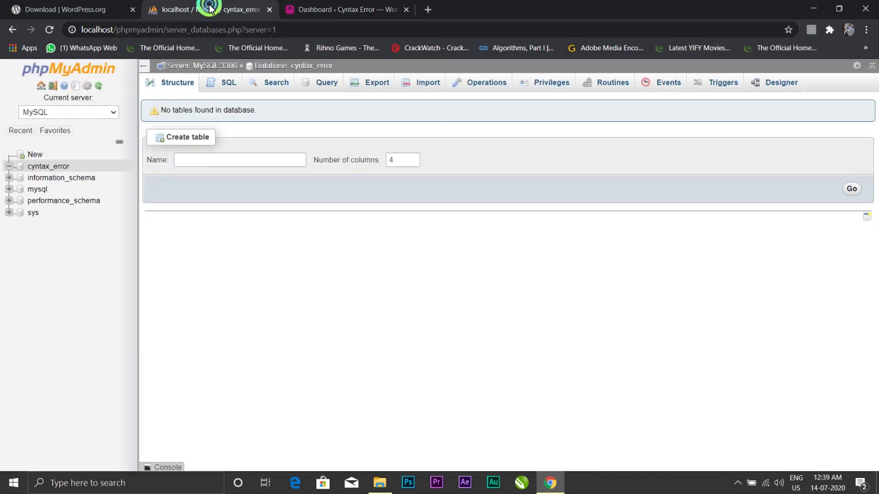
pyautogui.click(46, 167)
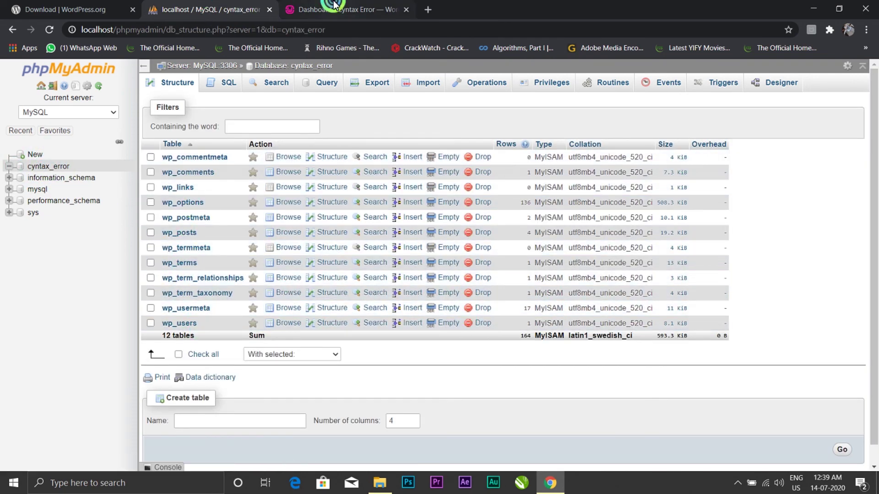
pyautogui.click(337, 9)
pyautogui.click(813, 9)
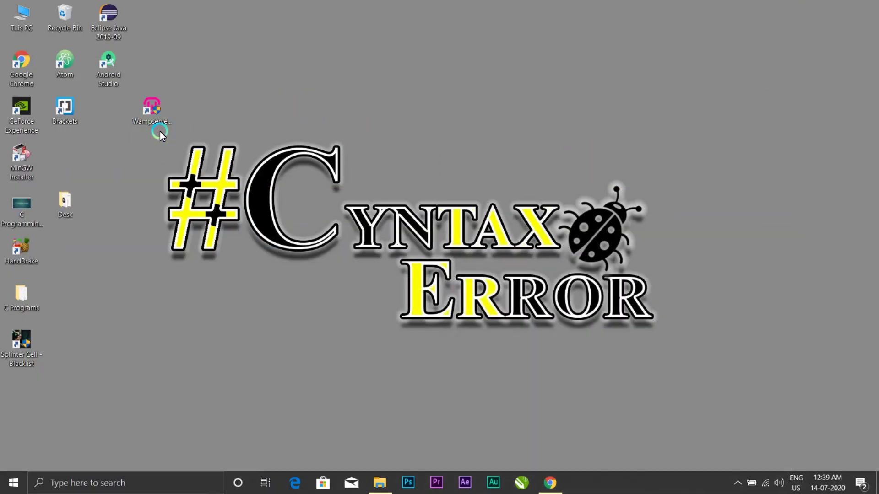
# Step: Move the Wampserver64 shortcut beside MinGW Installer in the second column and refresh the desktop
pyautogui.moveTo(161, 131); pyautogui.dragTo(87, 177)
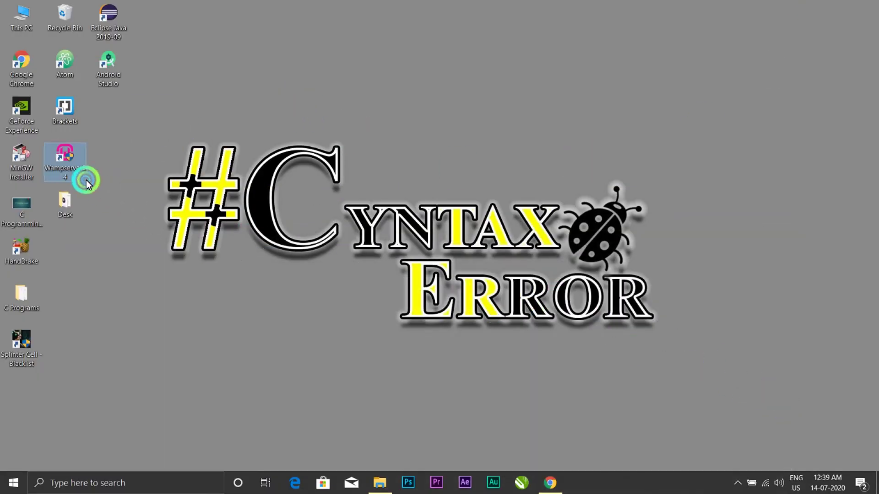
pyautogui.moveTo(151, 126); pyautogui.dragTo(704, 376)
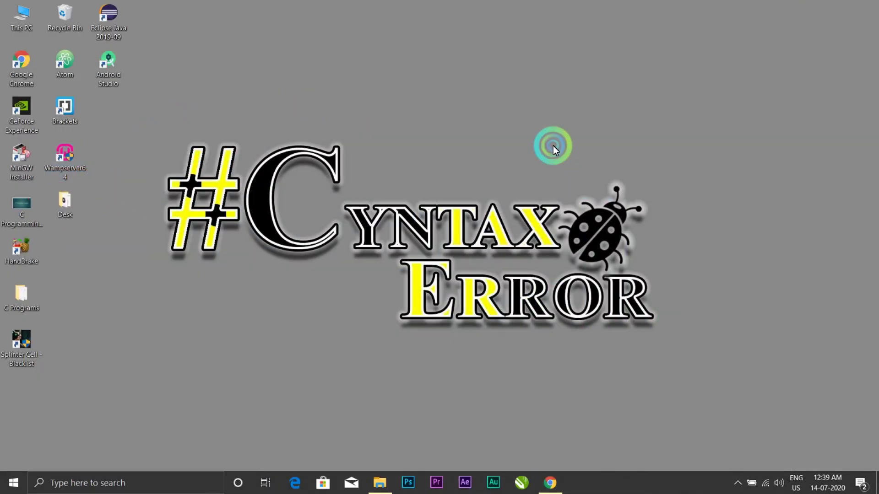
pyautogui.rightClick(553, 146)
pyautogui.click(588, 177)
pyautogui.rightClick(588, 177)
pyautogui.click(620, 214)
pyautogui.rightClick(620, 214)
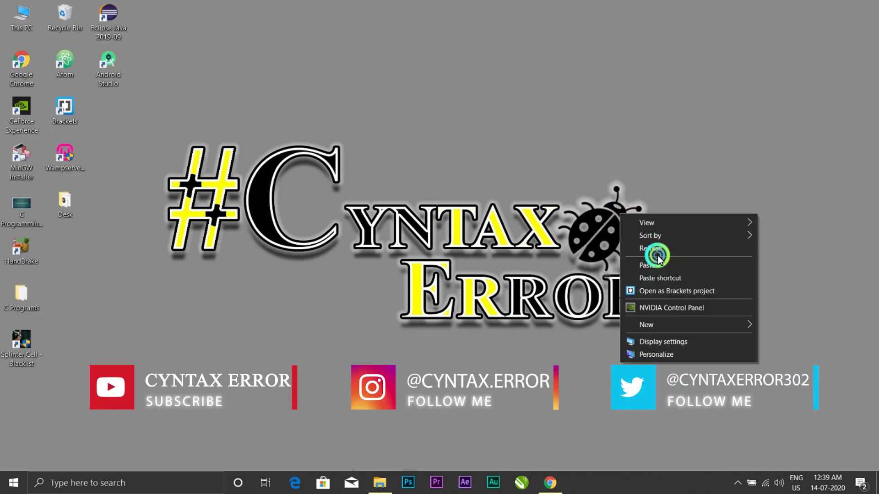
pyautogui.click(640, 248)
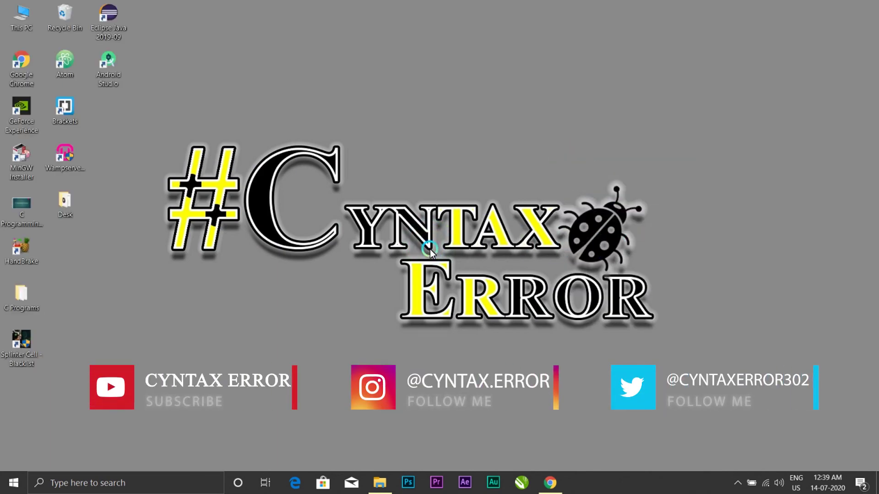